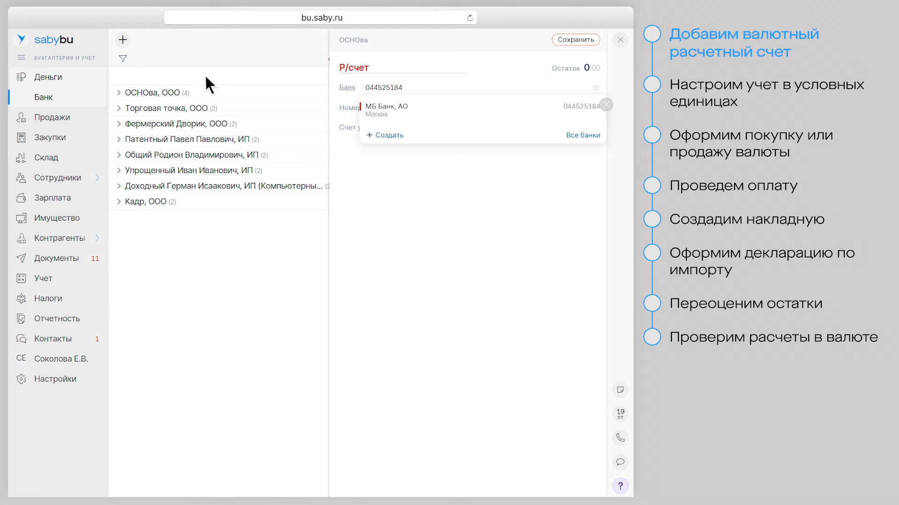
Select 'МБ Банк, АО' as the bank for the new ОСНОва settlement account
left_click(391, 108)
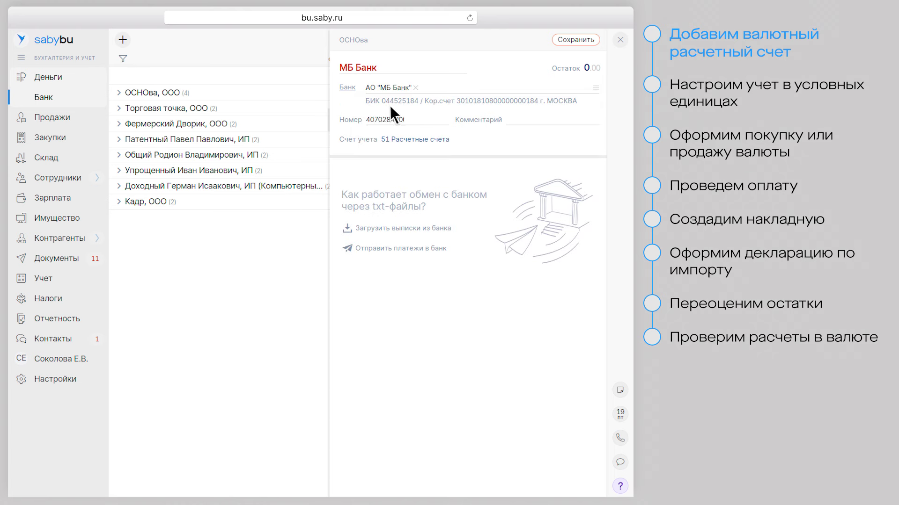
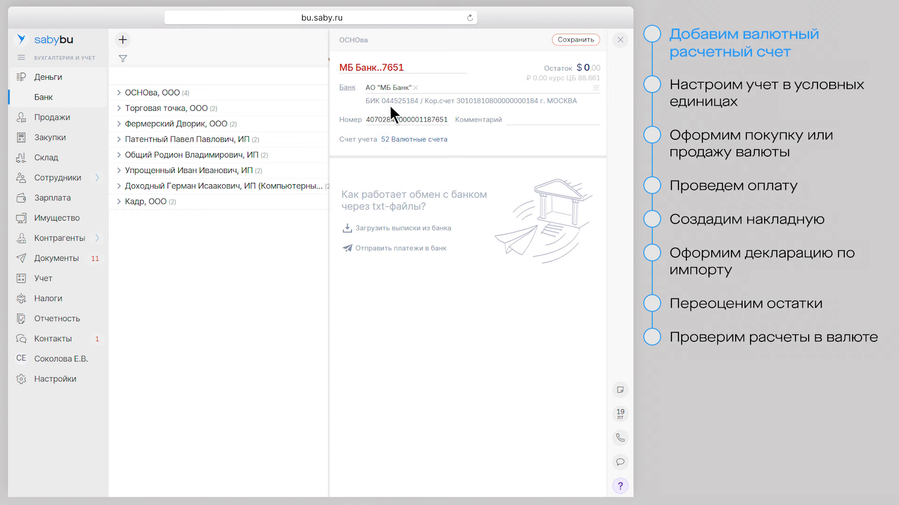
Enter the account number and save the МБ Банк US-dollar account card
left_click(578, 40)
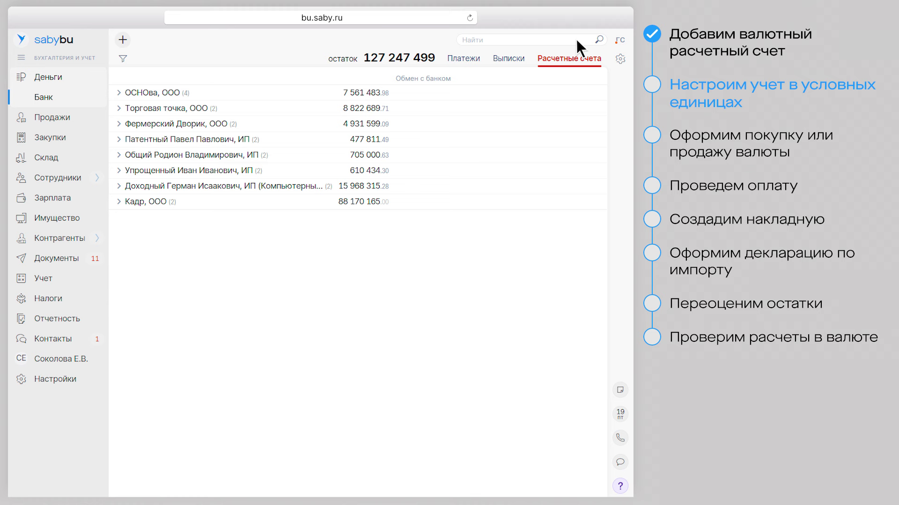
Enable Расчеты в валюте for counterparties with Доллар США as the currency and apply it
left_click(54, 380)
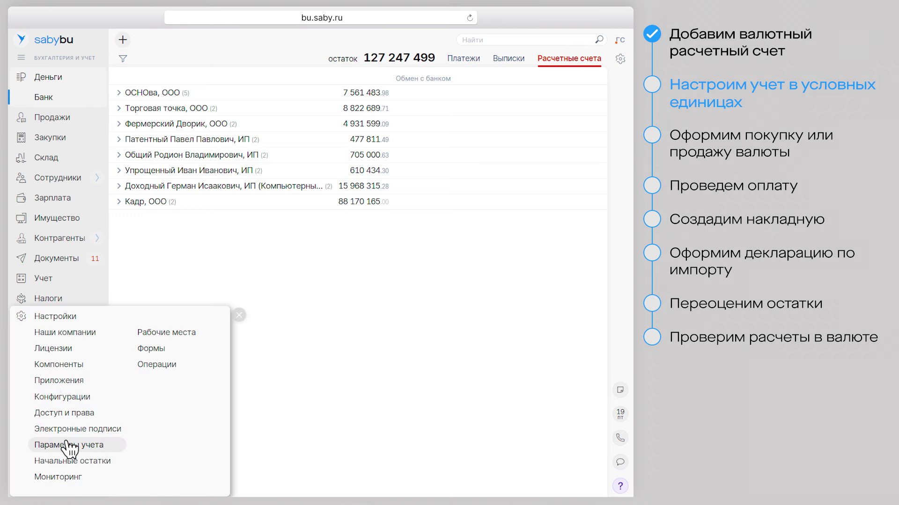
left_click(70, 447)
left_click(150, 109)
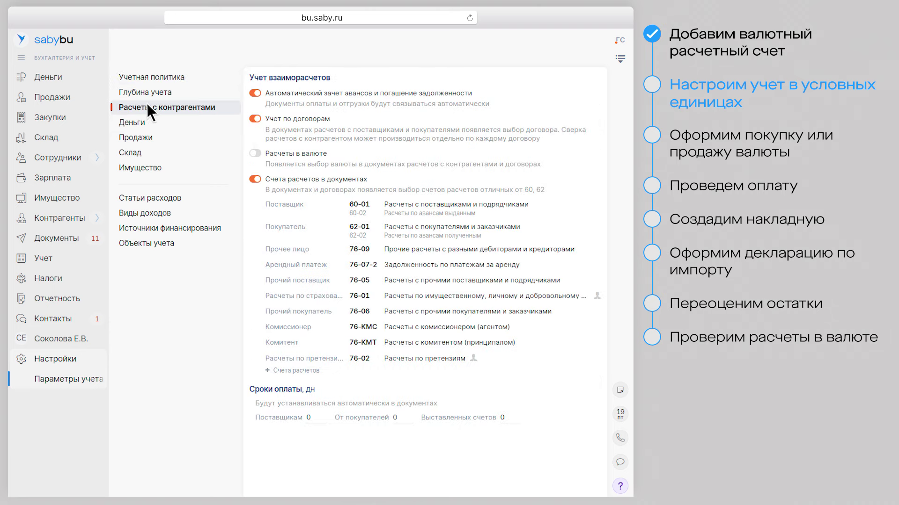
left_click(255, 153)
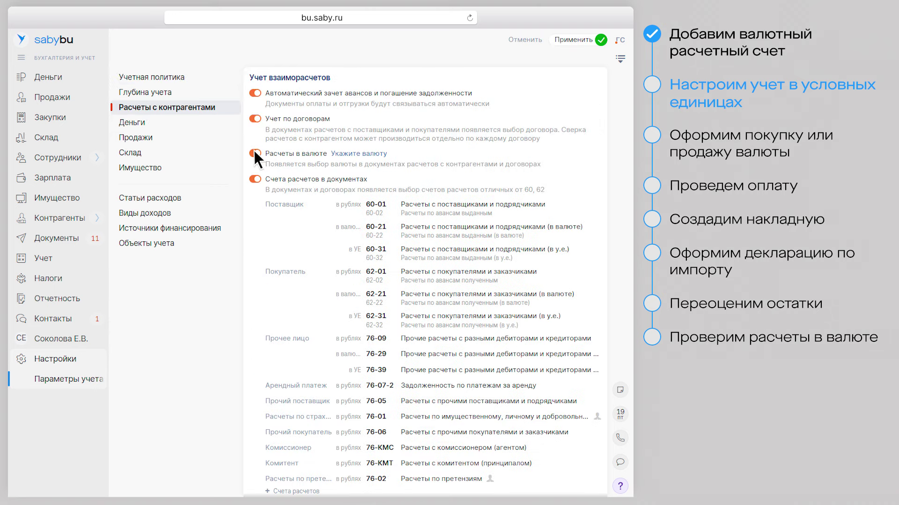
left_click(350, 153)
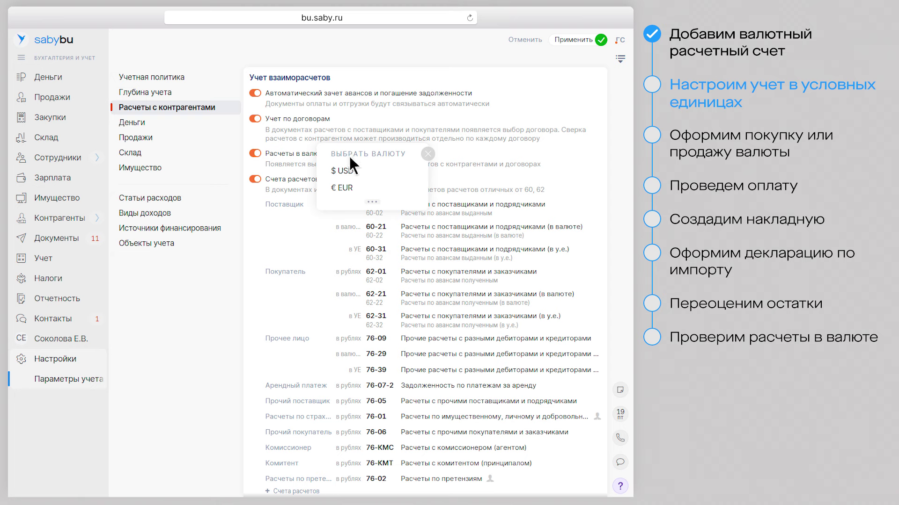
left_click(373, 204)
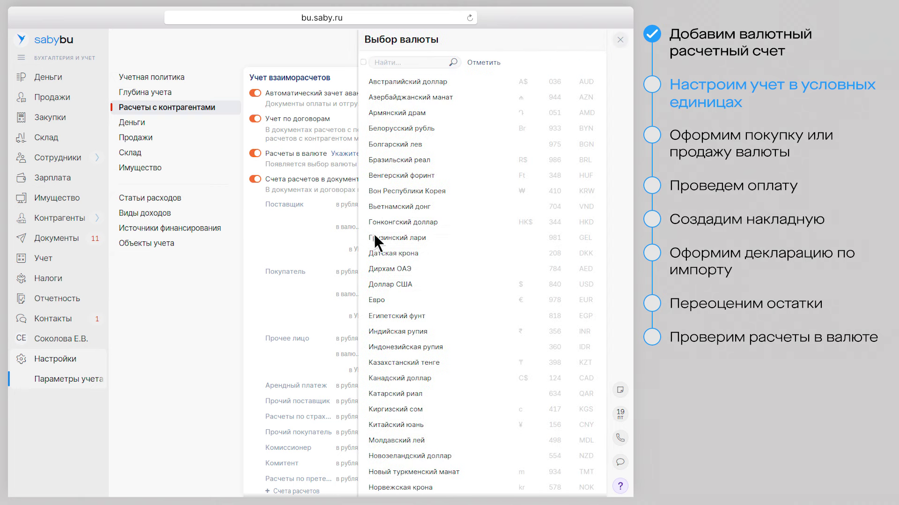
left_click(386, 286)
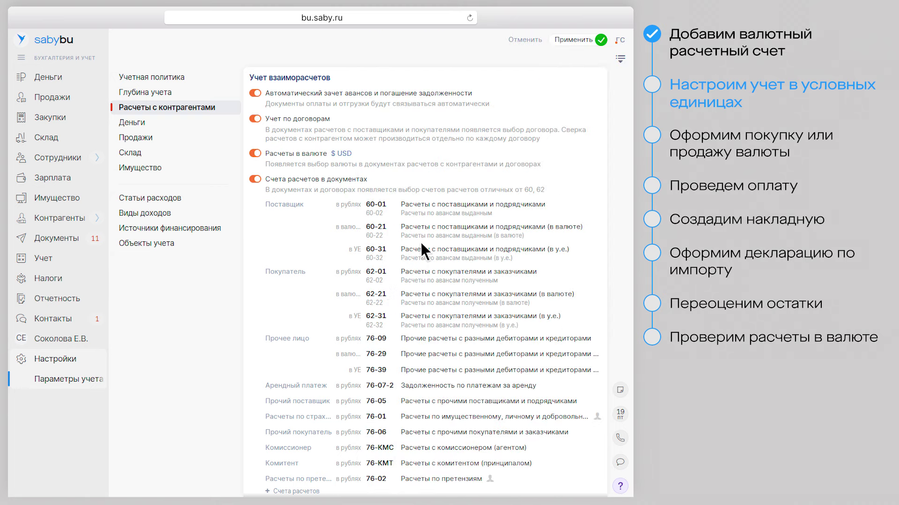
left_click(574, 40)
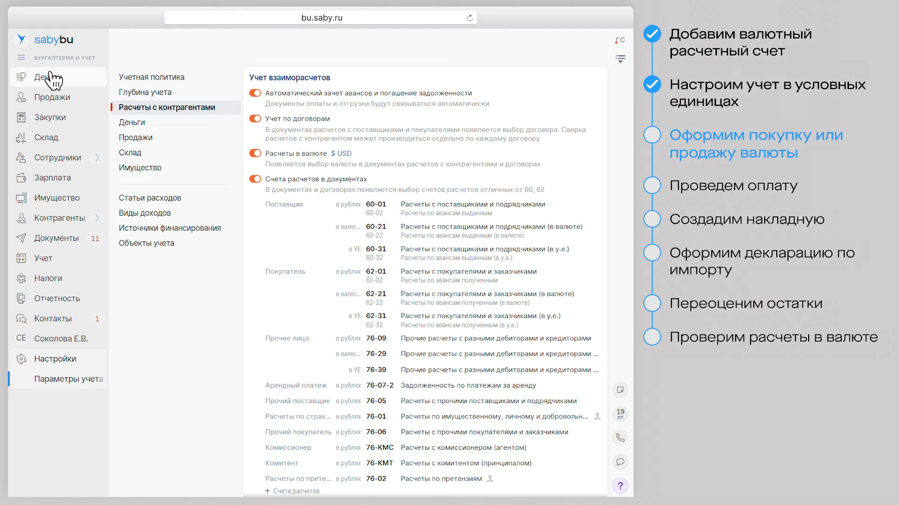
Load a bank statement into Деньги > Банк and open the Сбербанк Перечисление на покупку валюты
mouse_move(45, 76)
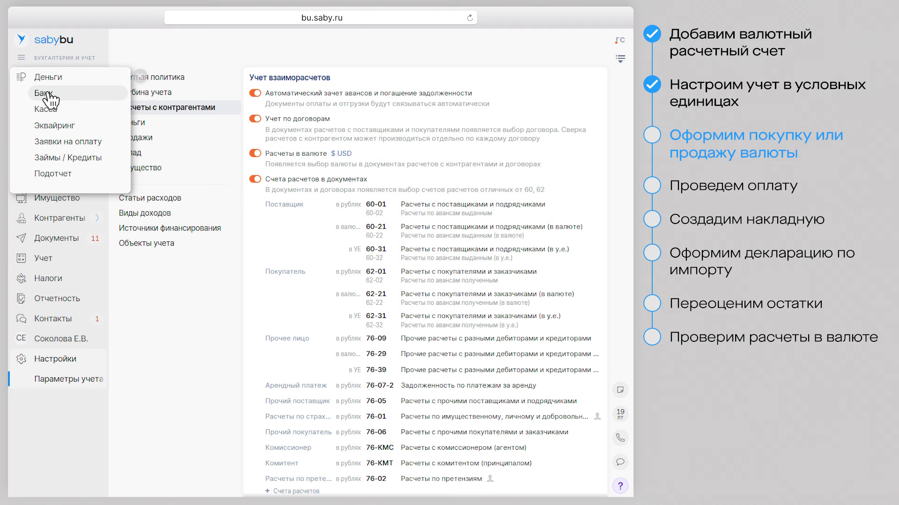
left_click(47, 94)
left_click(232, 39)
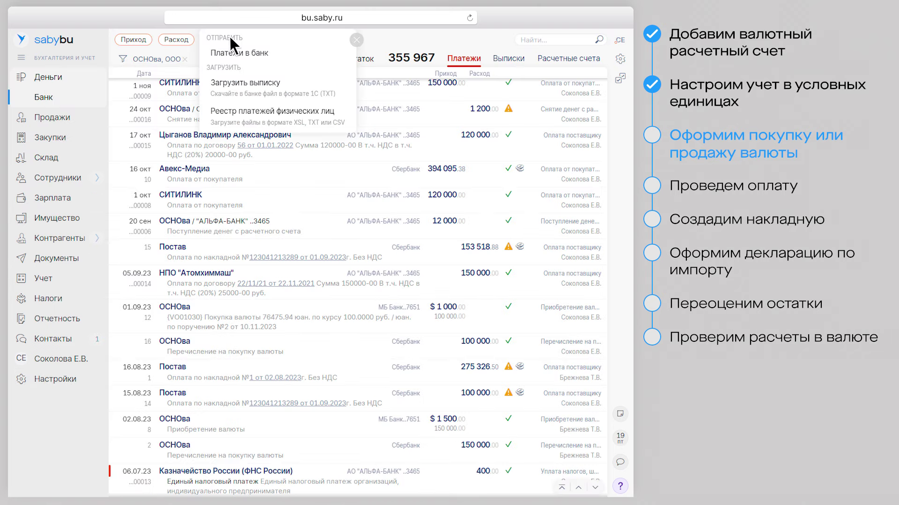
left_click(234, 85)
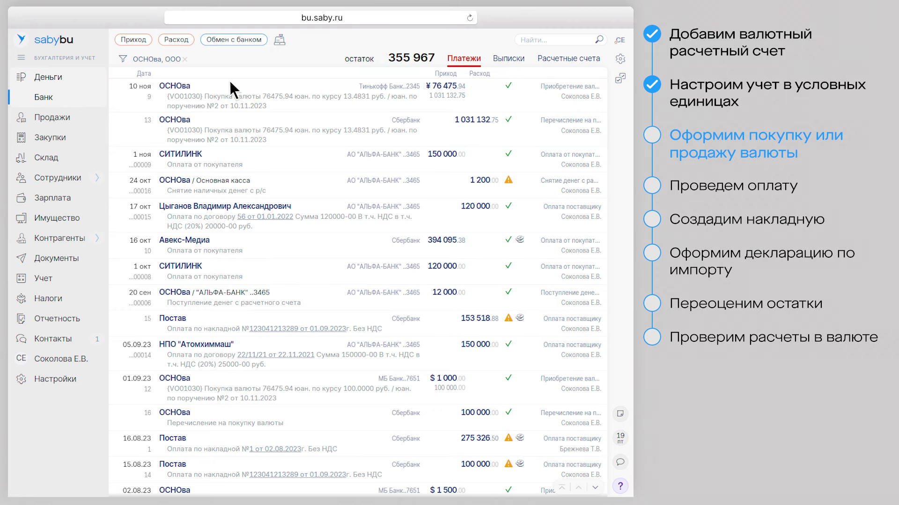
left_click(221, 125)
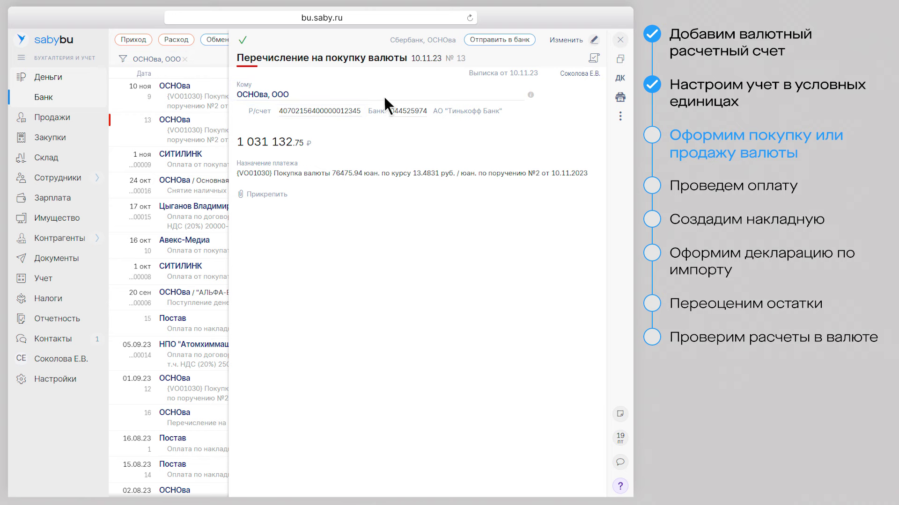
Re-save Приобретение валюты № 9 at rate 13.4831 and review its ДК postings
left_click(621, 40)
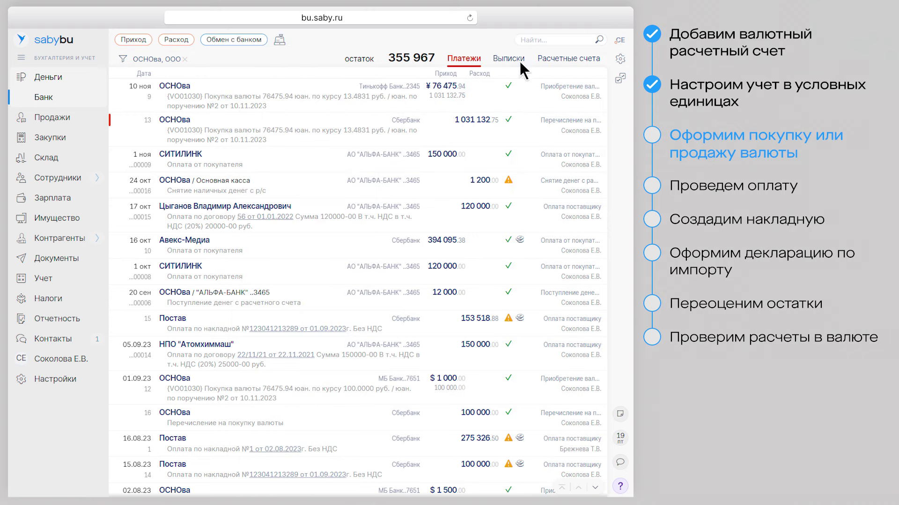
left_click(344, 91)
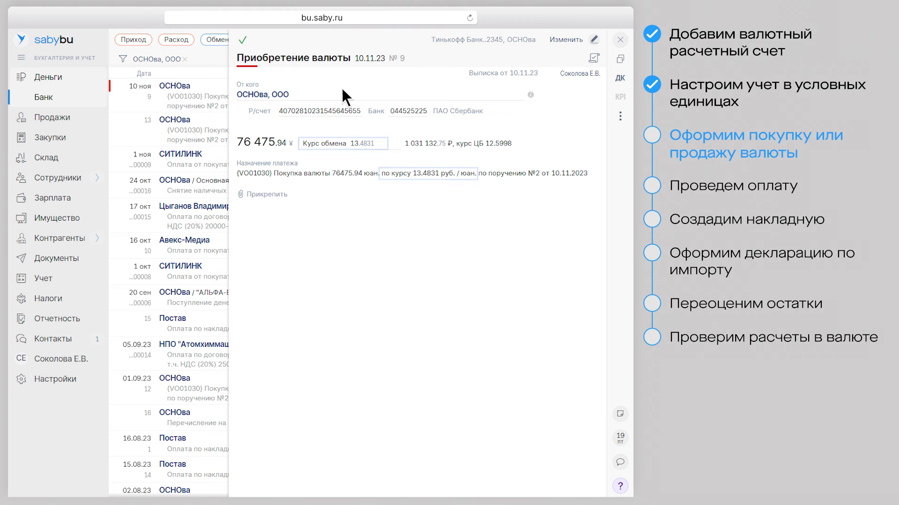
left_click(567, 39)
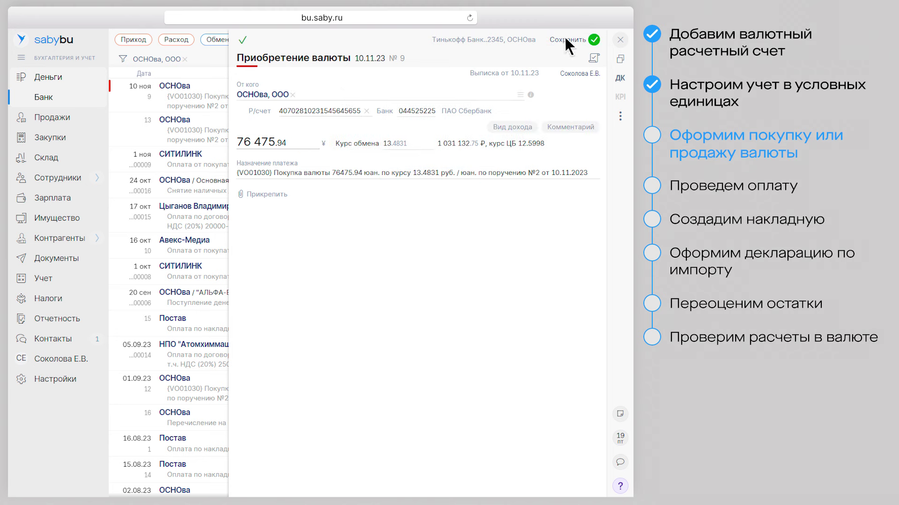
left_click(420, 143)
left_click(593, 38)
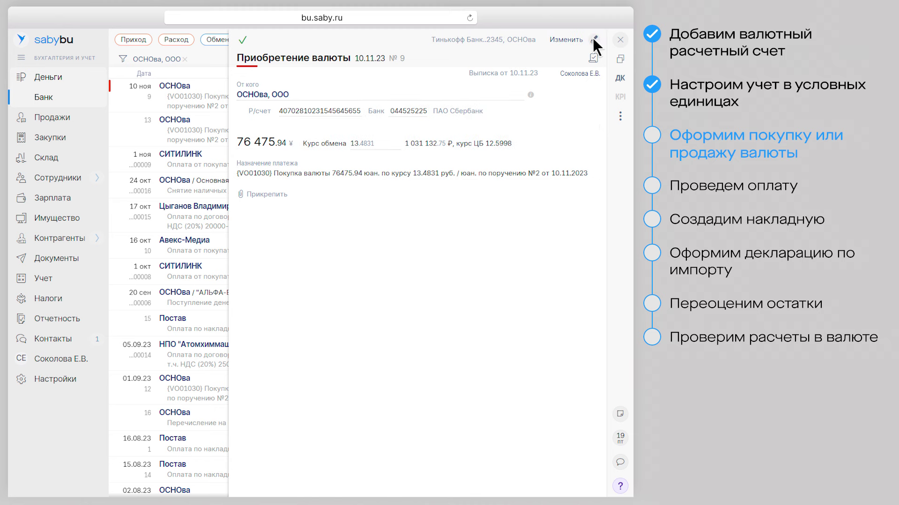
left_click(620, 78)
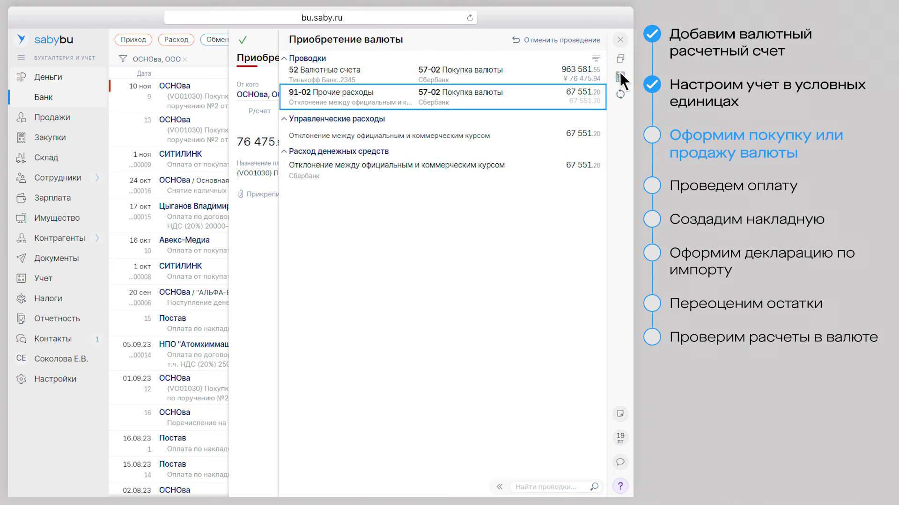
left_click(620, 40)
left_click(620, 40)
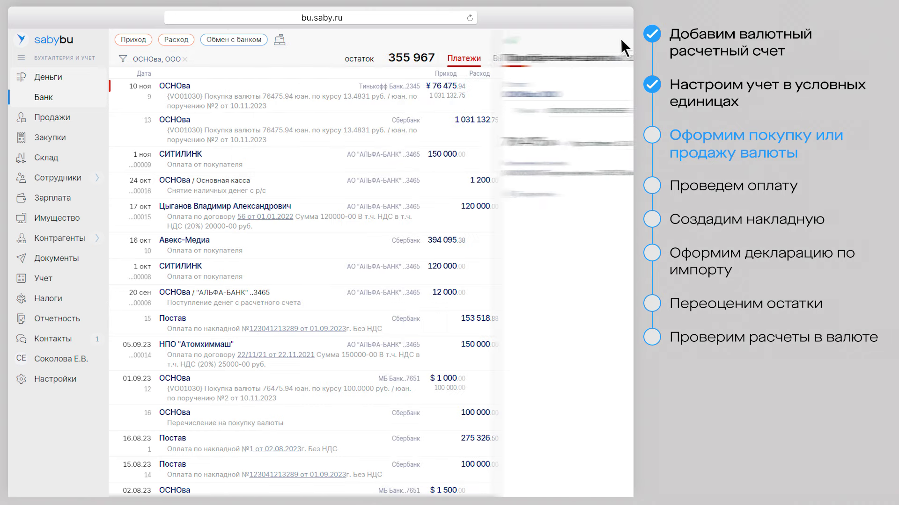
Browse the Расход and Приход payment type menus on the bank payments list
left_click(178, 41)
mouse_move(206, 137)
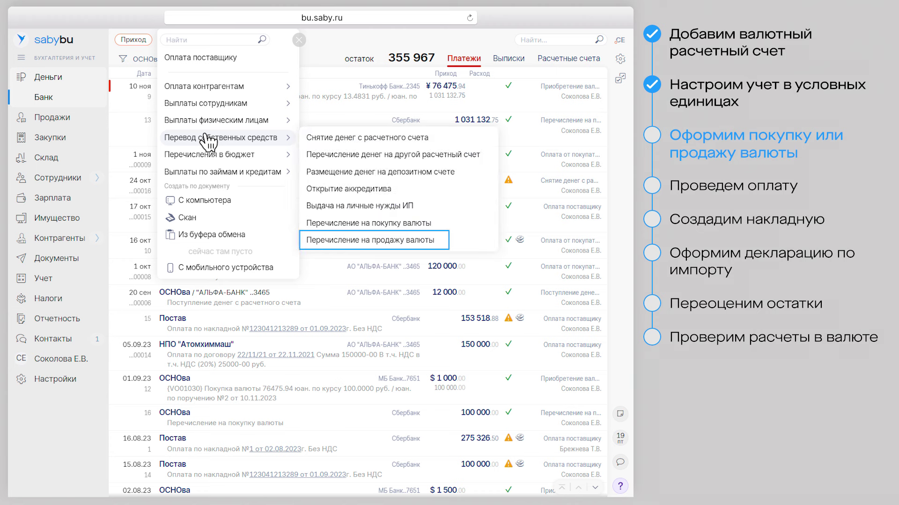
left_click(133, 39)
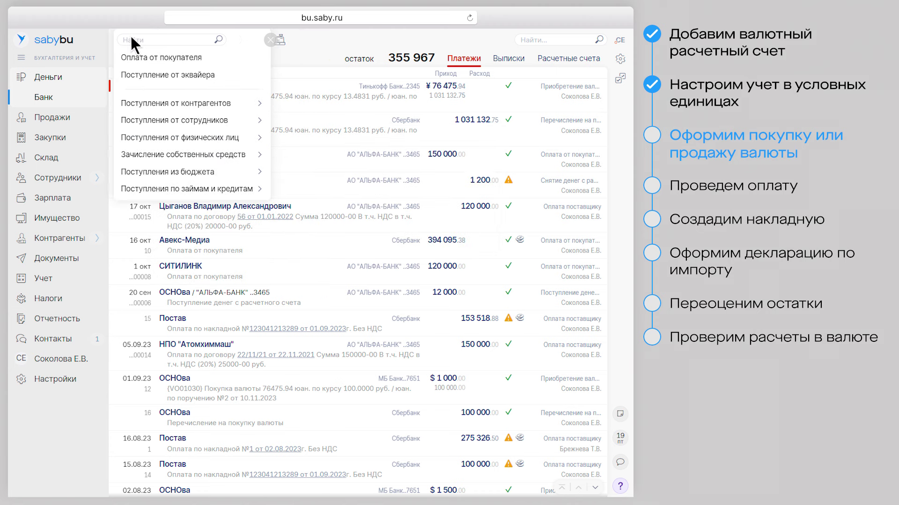
mouse_move(176, 156)
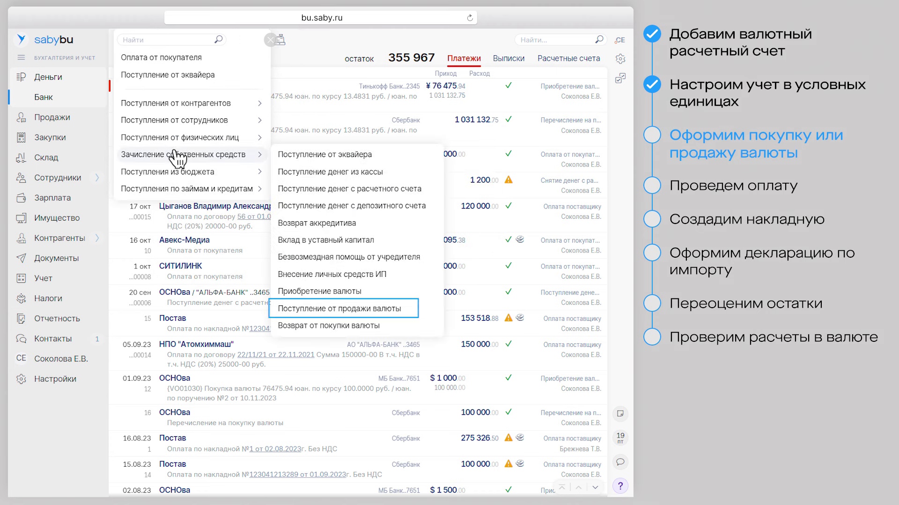
left_click(270, 40)
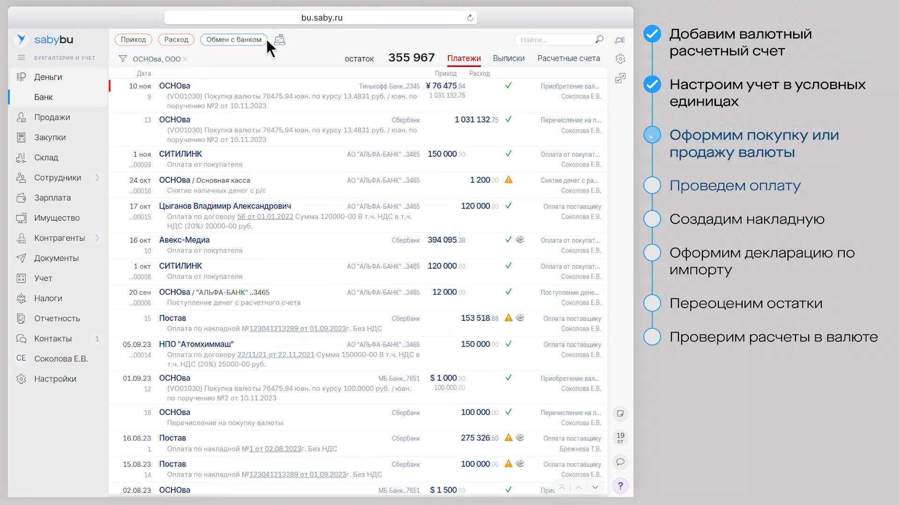
left_click(134, 40)
Start a new payment and set the МБ Банк dollar account as the paying account
left_click(150, 57)
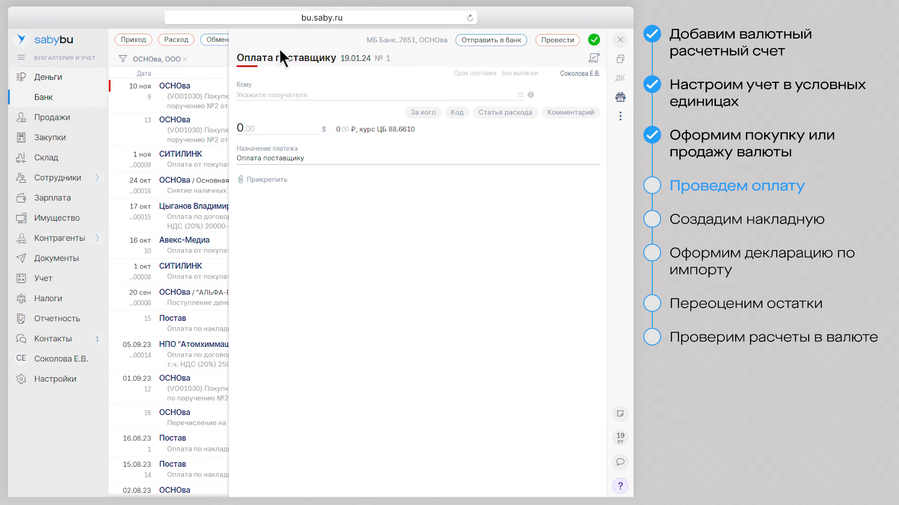
left_click(394, 41)
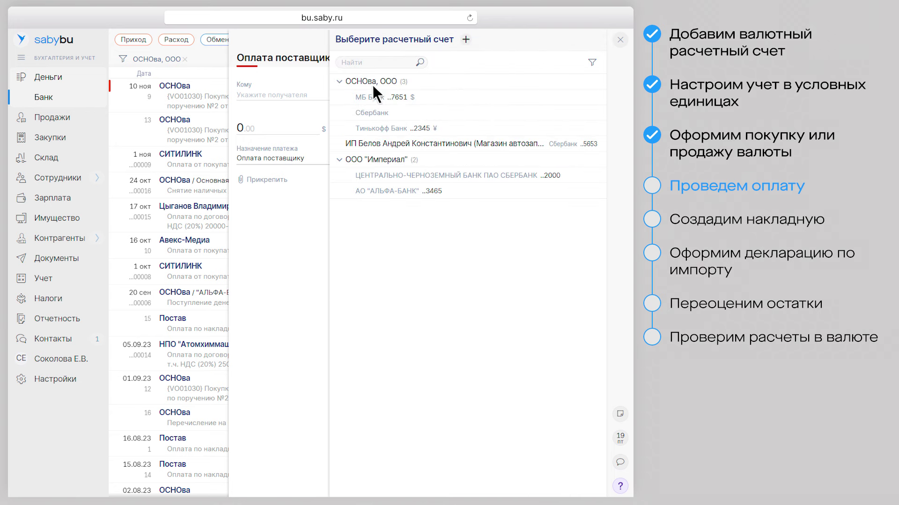
left_click(368, 95)
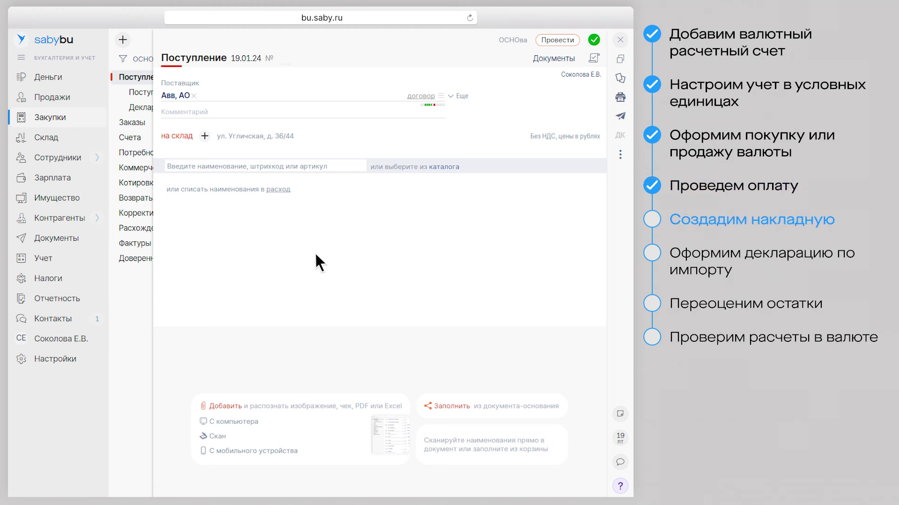
Set the Авв receipt's prices in US dollars with payment in currency
left_click(575, 136)
left_click(471, 192)
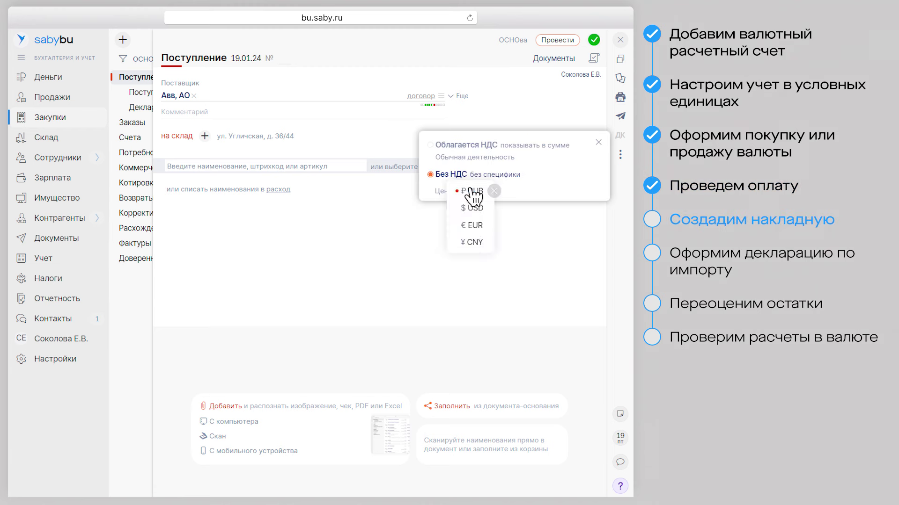
left_click(471, 209)
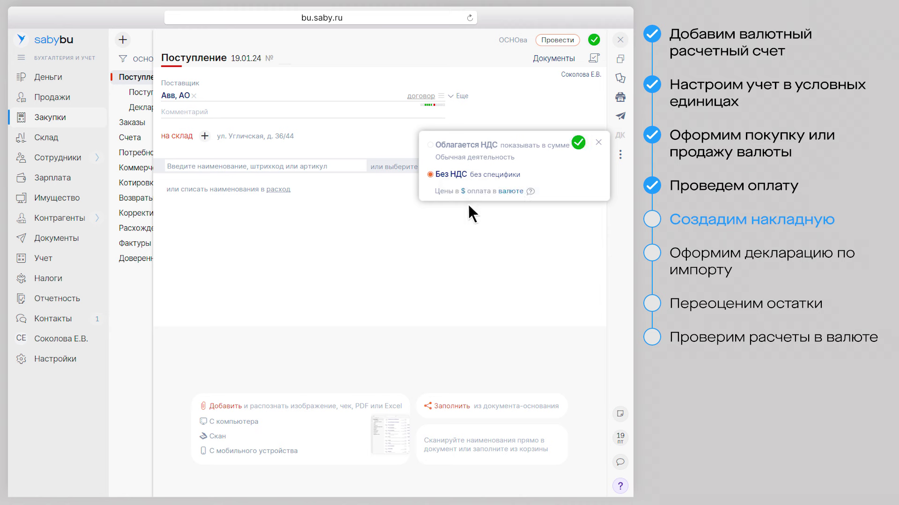
left_click(511, 191)
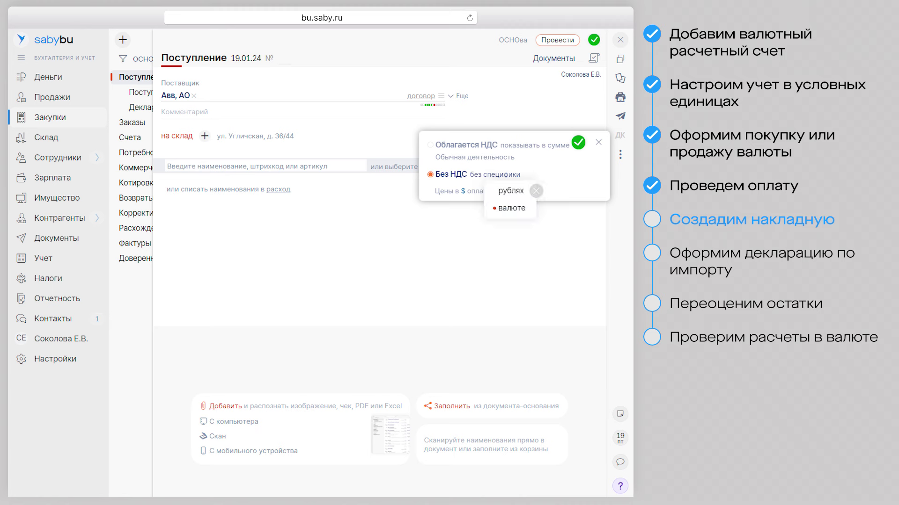
left_click(578, 143)
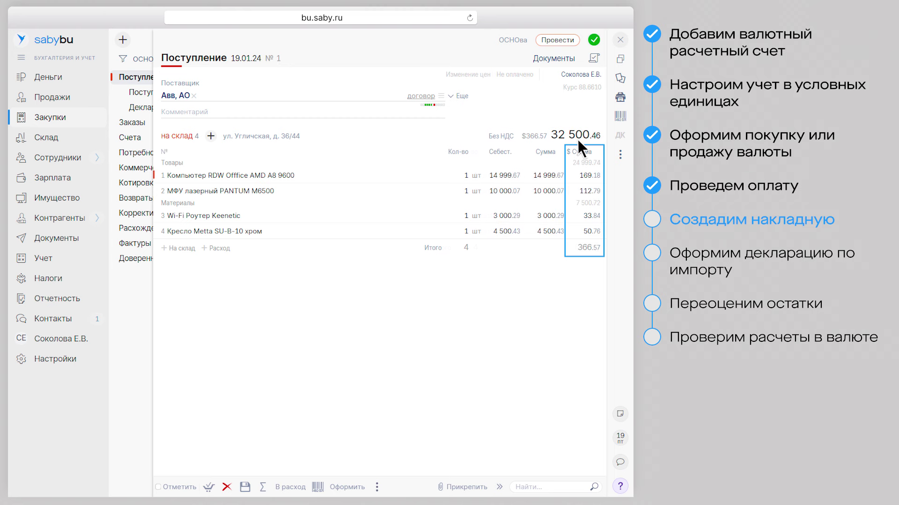
Link Оплата поставщику № 17 to the receipt and post it
left_click(523, 75)
left_click(531, 78)
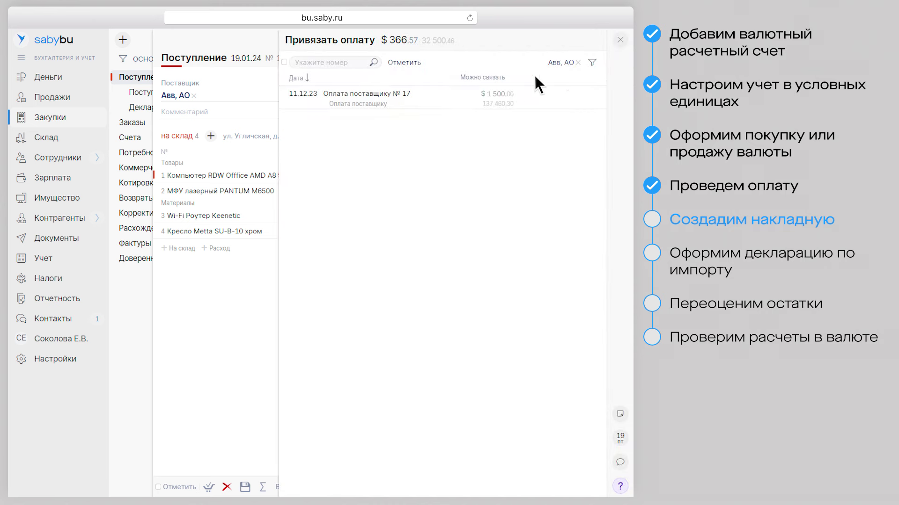
left_click(426, 98)
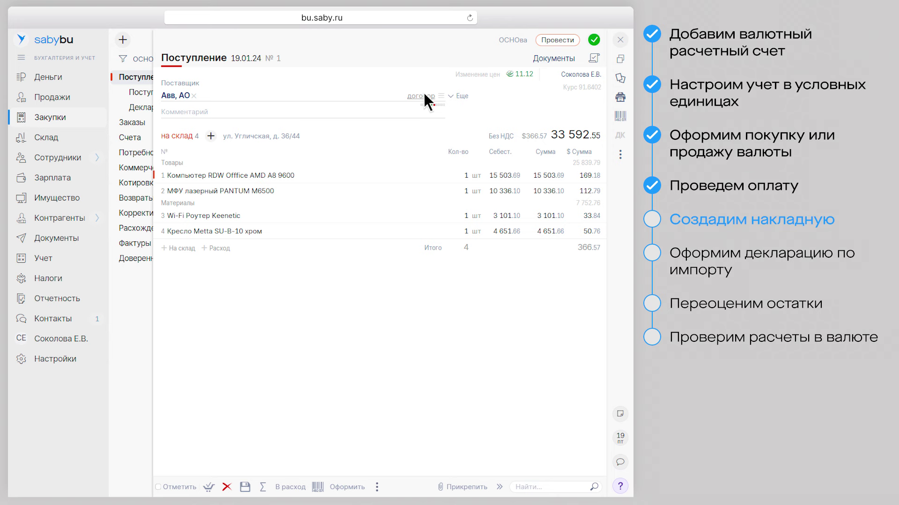
left_click(557, 40)
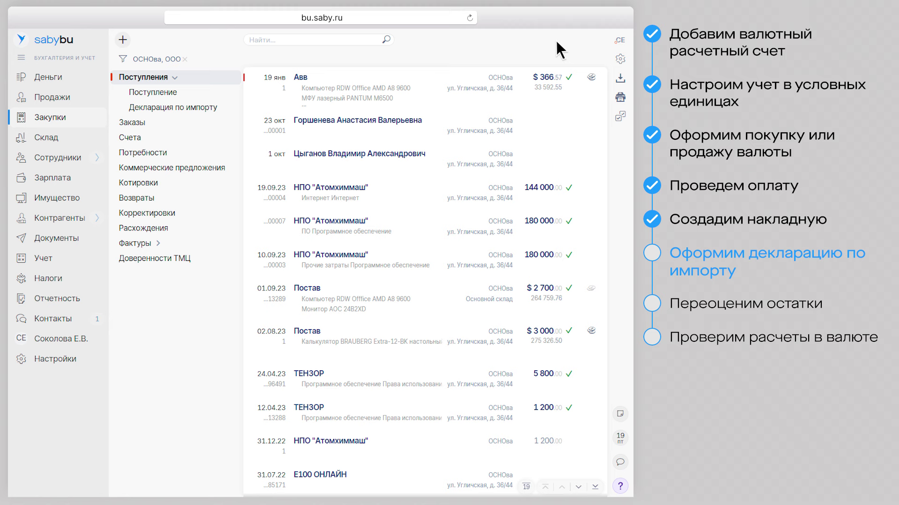
Create a new Декларация по импорту from the Поступления submenu
left_click(123, 40)
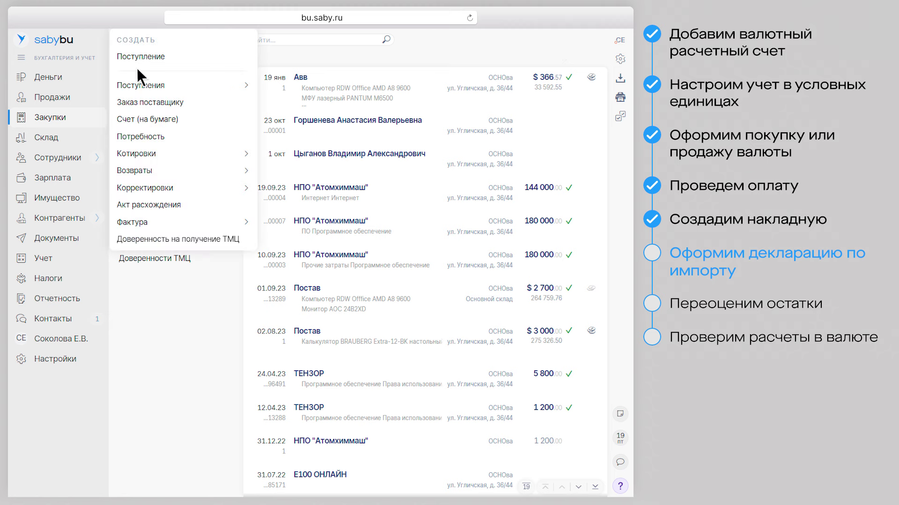
mouse_move(149, 87)
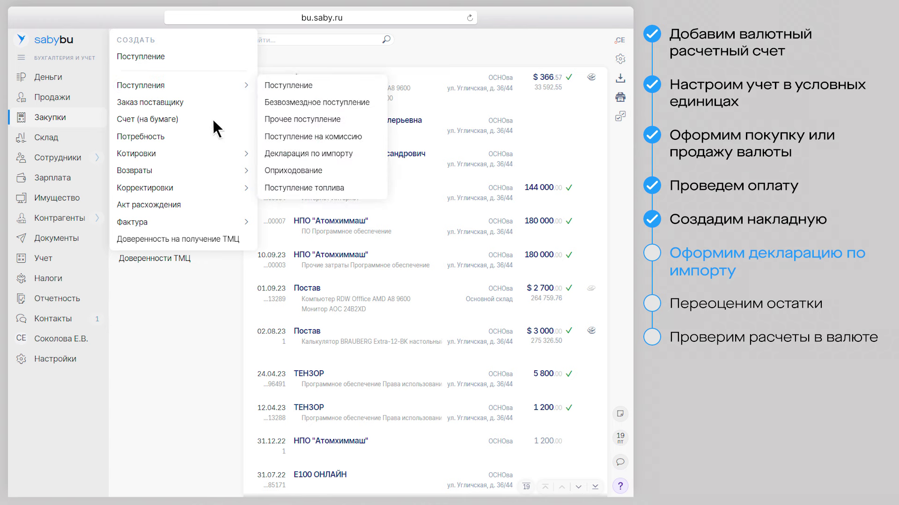
left_click(290, 152)
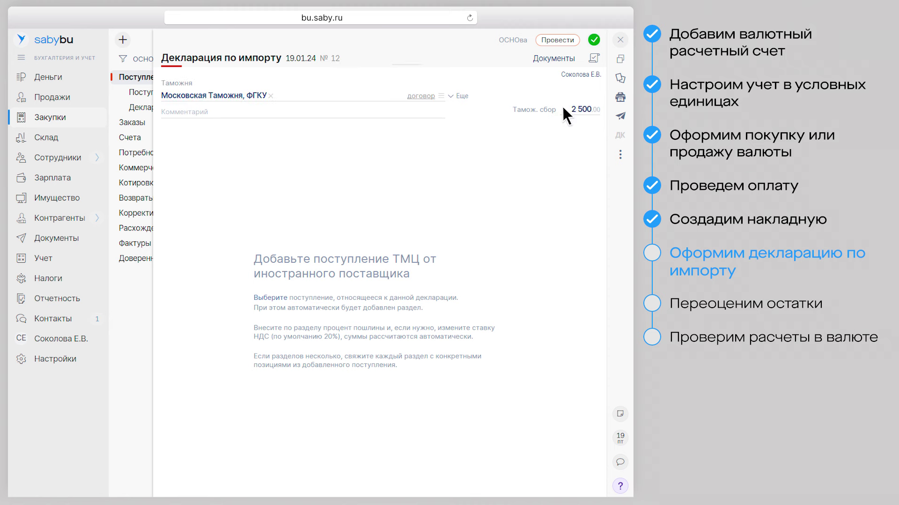
Add the Авв, АО receipt with 10% duty, save the Фактура, and post declaration №12
left_click(268, 296)
left_click(244, 98)
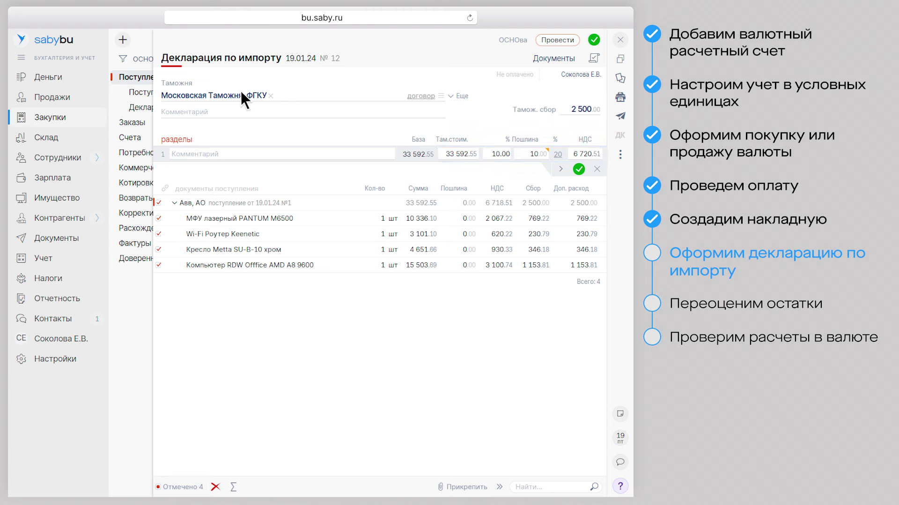
left_click(578, 169)
left_click(578, 100)
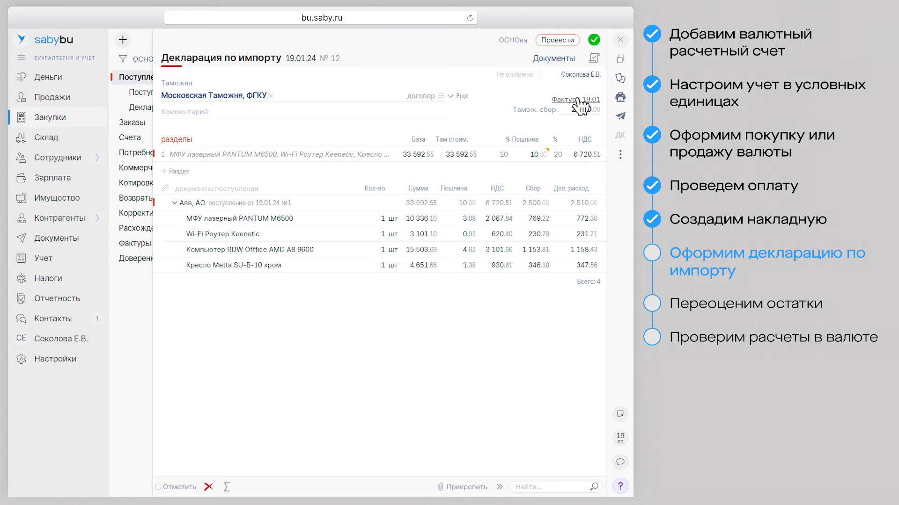
left_click(593, 40)
left_click(593, 40)
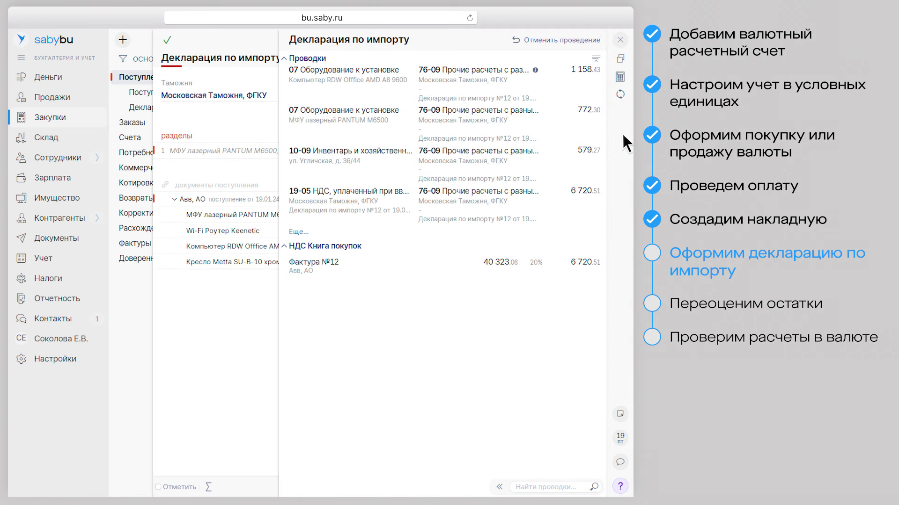
Link Оплата поставщику № 2 to declaration №12, then close it back to receipts
left_click(619, 39)
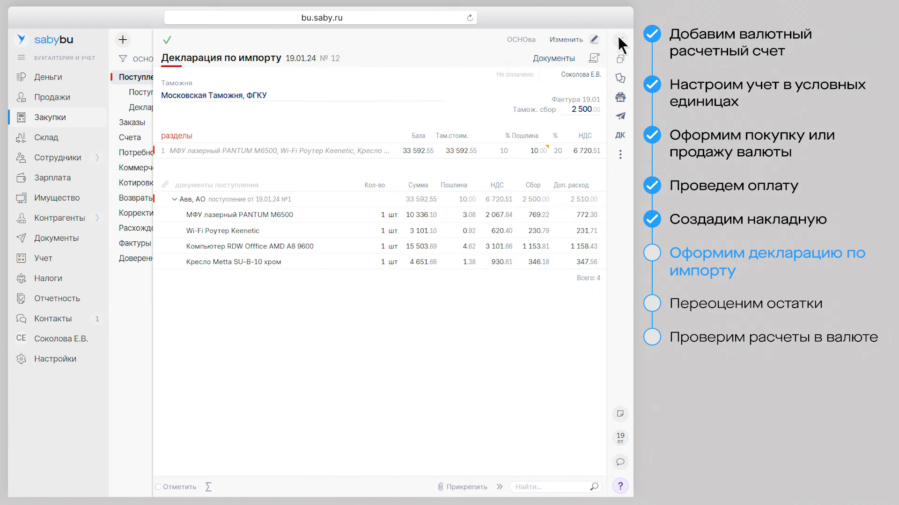
left_click(513, 75)
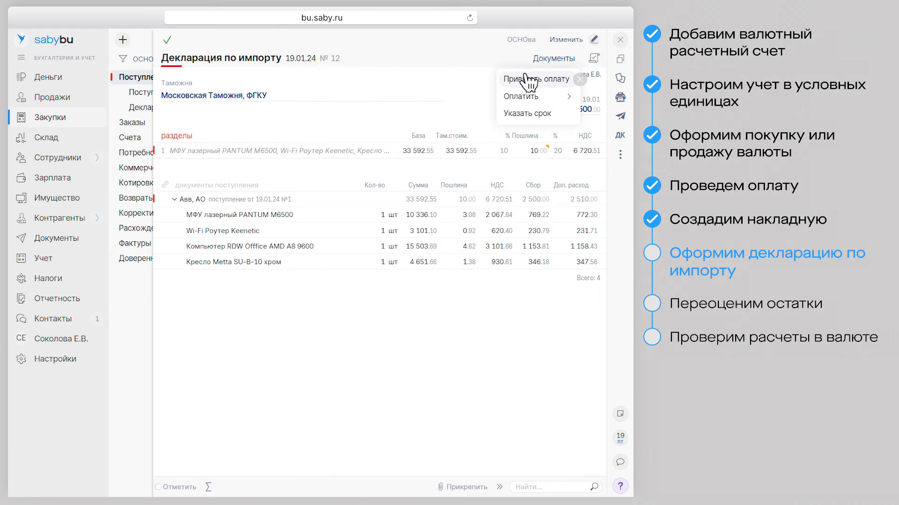
left_click(528, 78)
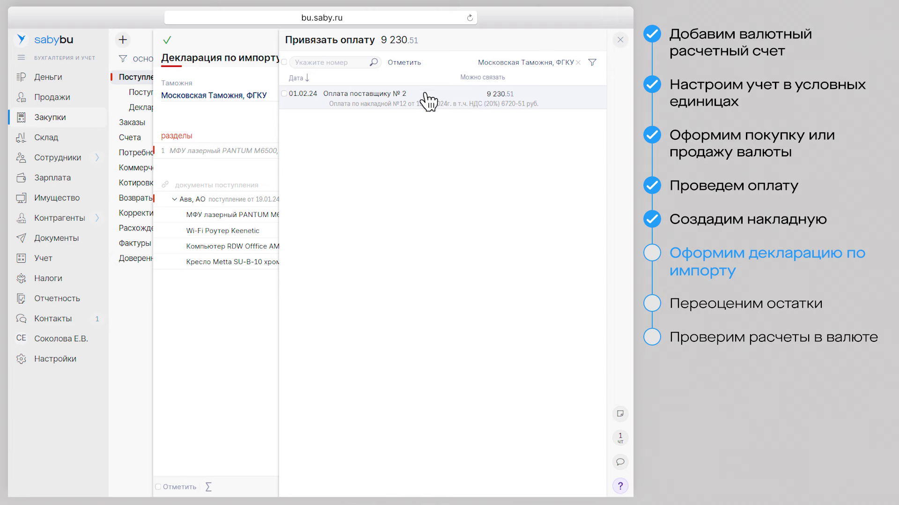
left_click(427, 98)
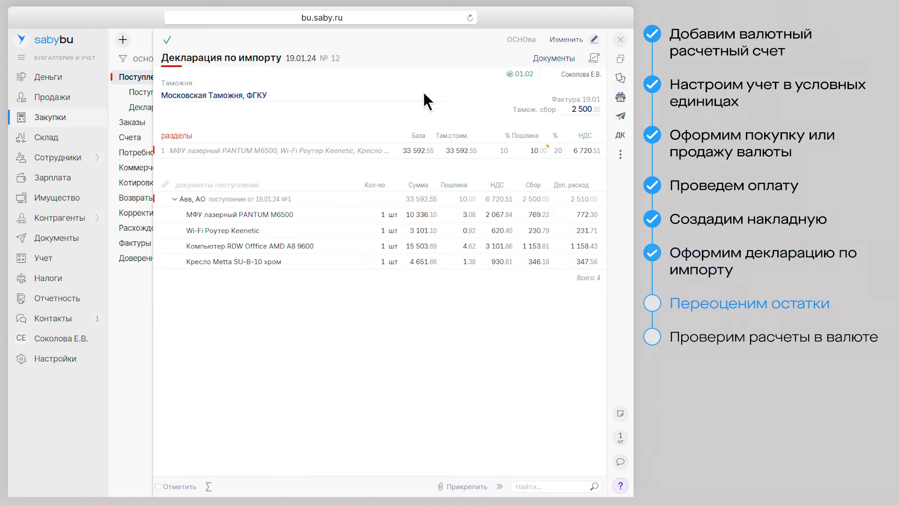
left_click(621, 40)
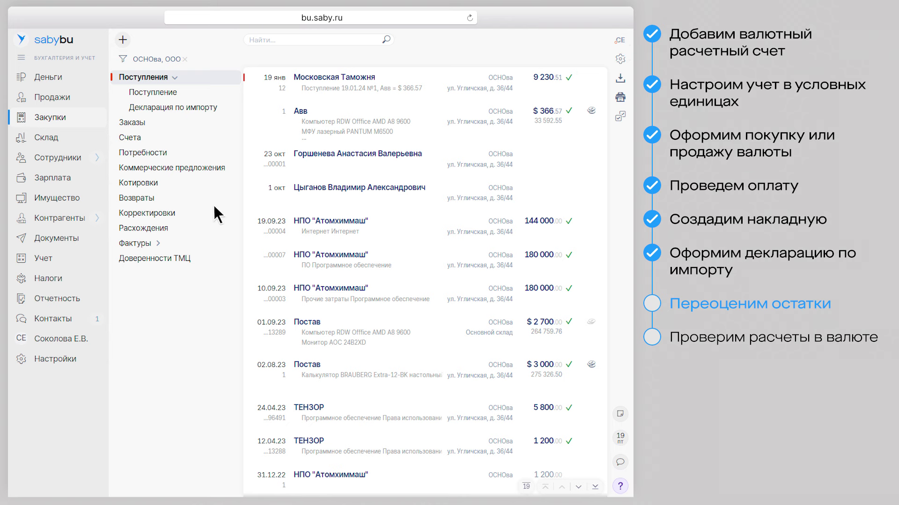
Create a new currency revaluation document for the Февраль'24 period
mouse_move(51, 267)
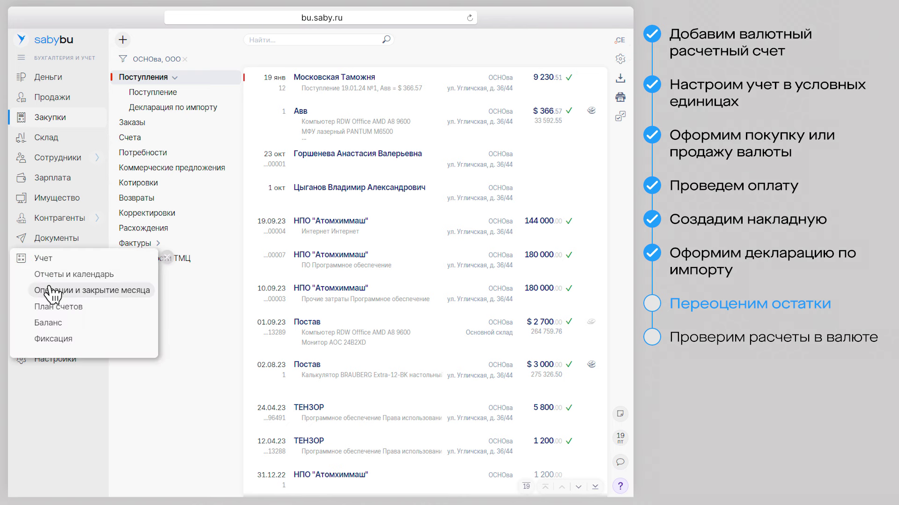
left_click(49, 291)
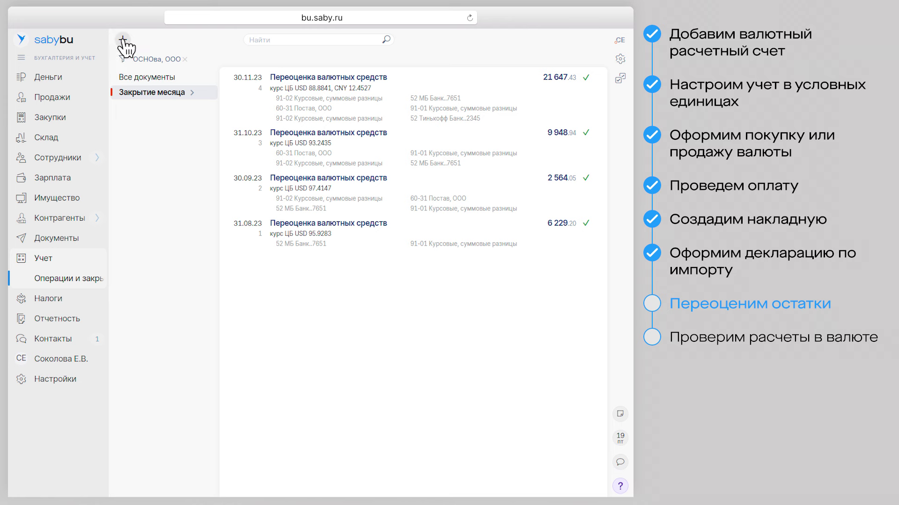
left_click(123, 39)
mouse_move(141, 108)
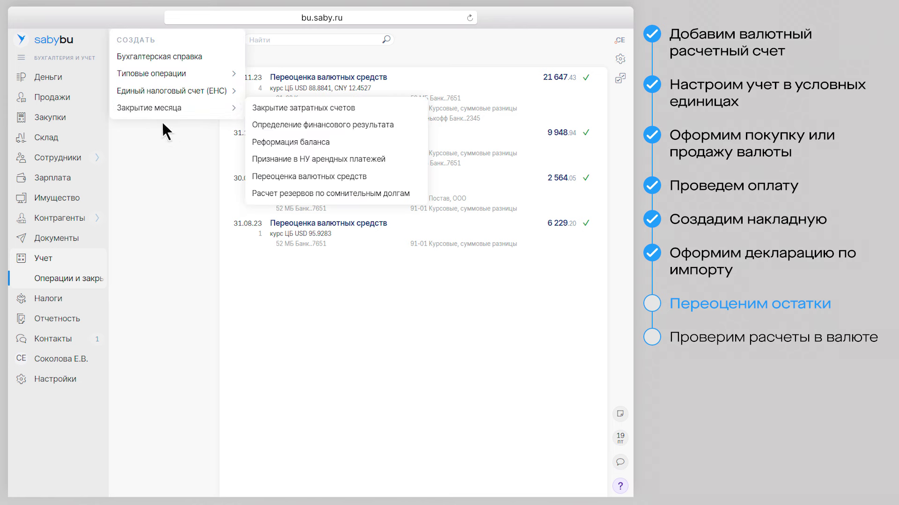
left_click(277, 177)
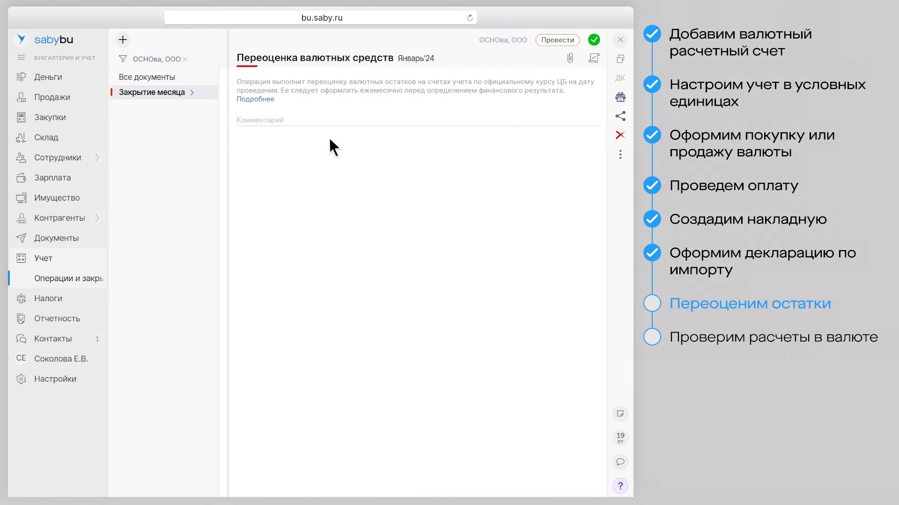
left_click(416, 58)
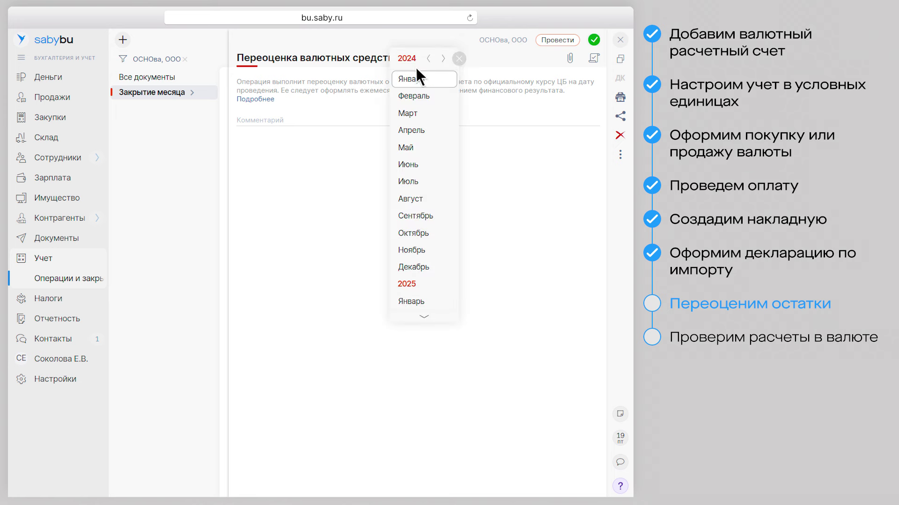
left_click(420, 98)
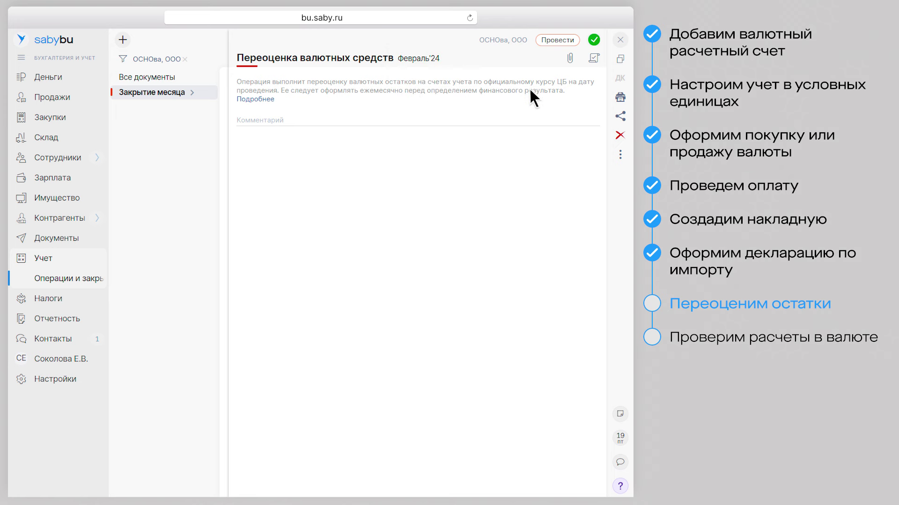
Post the 16 110.28 revaluation, then review its postings and the Справка-расчет statement
left_click(620, 77)
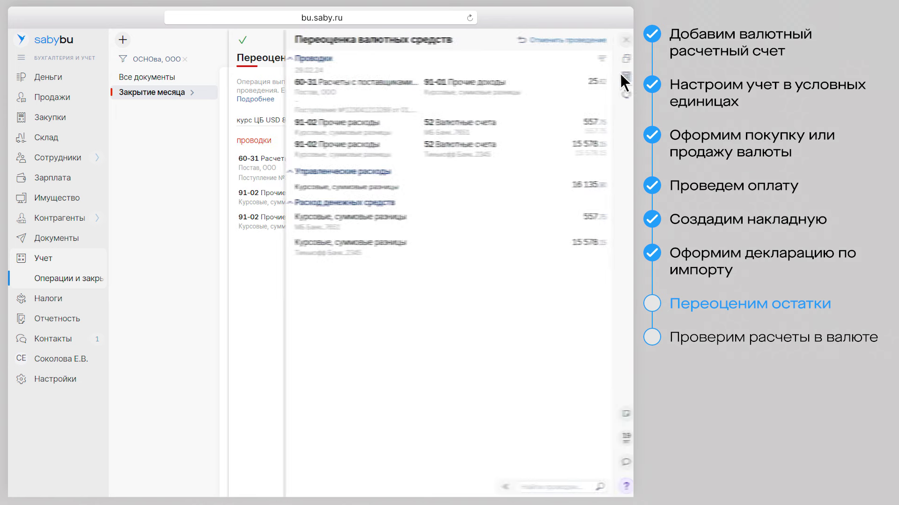
left_click(620, 40)
left_click(620, 97)
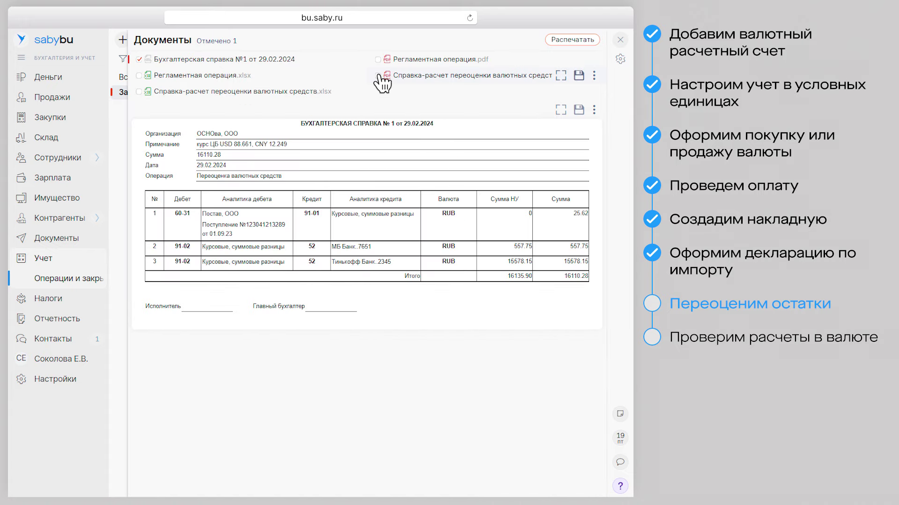
left_click(378, 76)
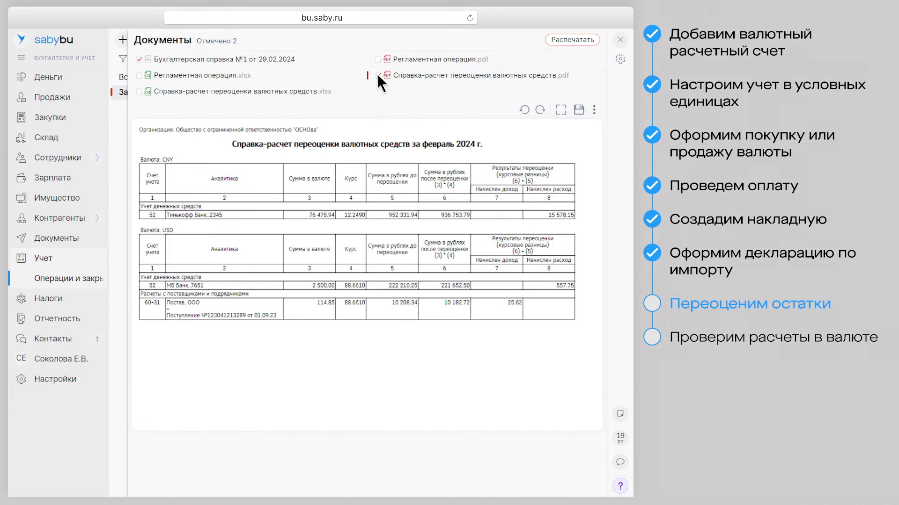
left_click(620, 40)
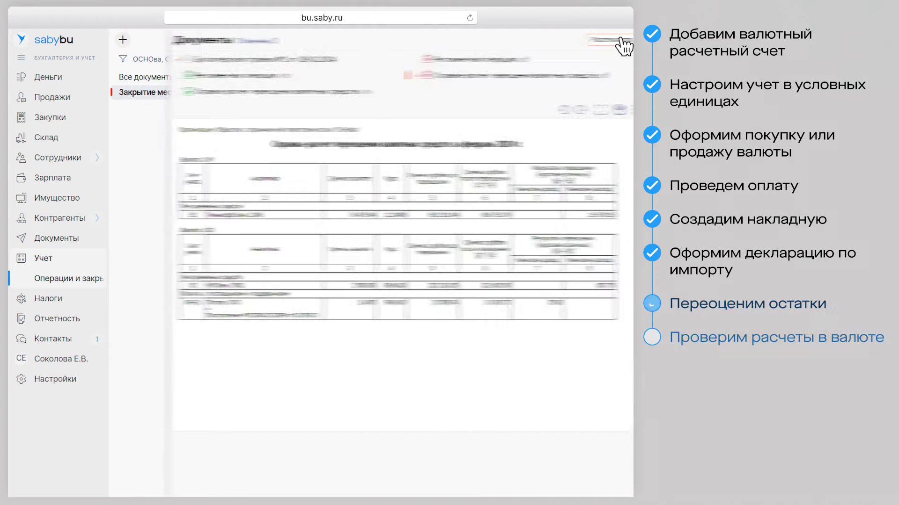
left_click(620, 39)
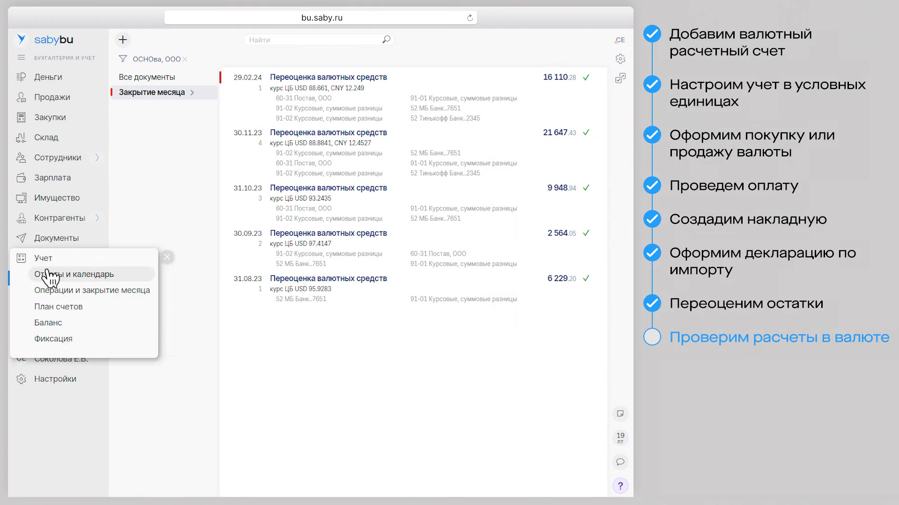
Build the 2023 account 91 card filtered to Курсовые, суммовые разницы, showing 10 708.34 ₽ credit turnover
left_click(47, 272)
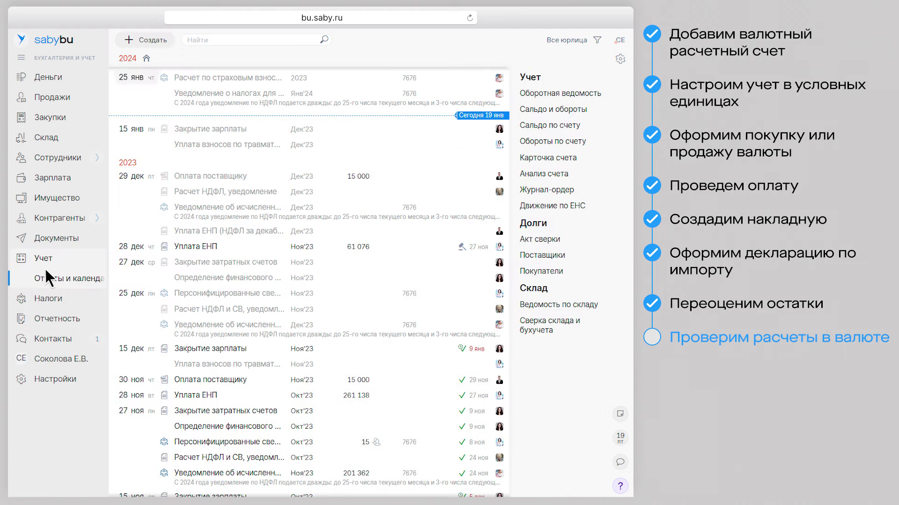
left_click(542, 158)
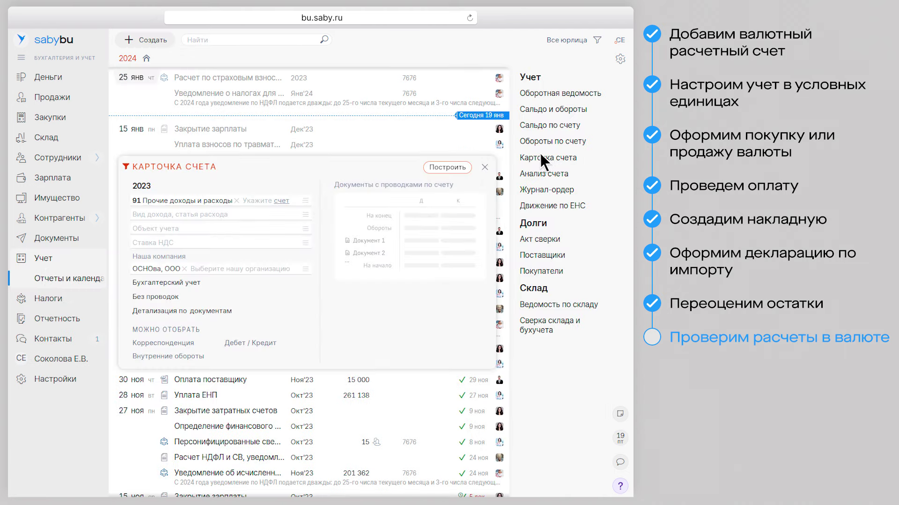
left_click(305, 214)
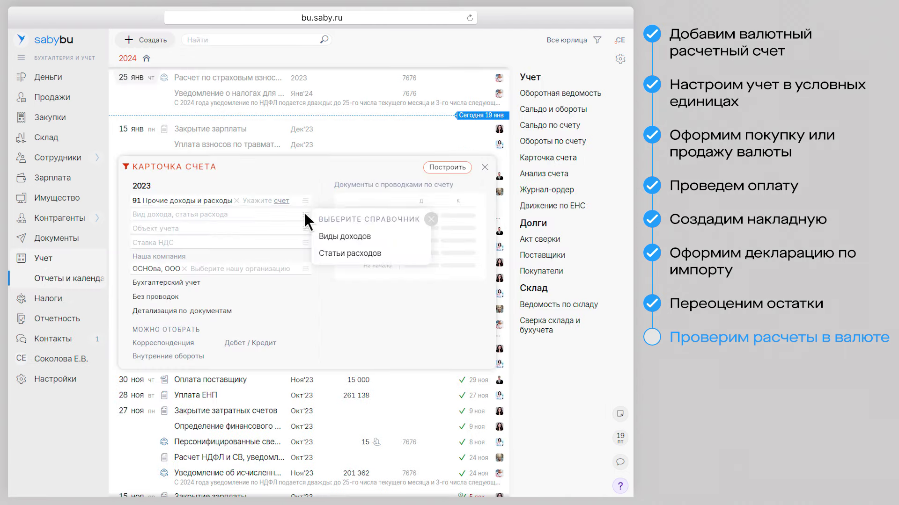
left_click(345, 236)
left_click(268, 207)
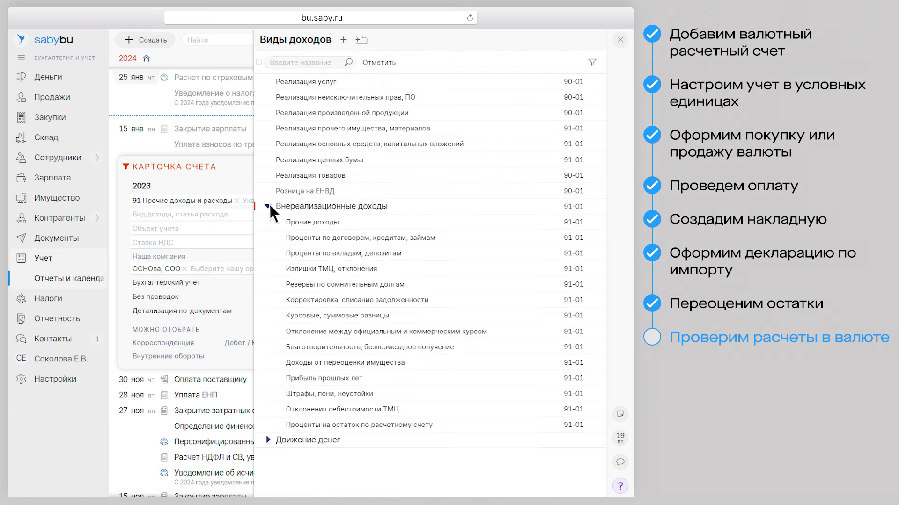
left_click(295, 314)
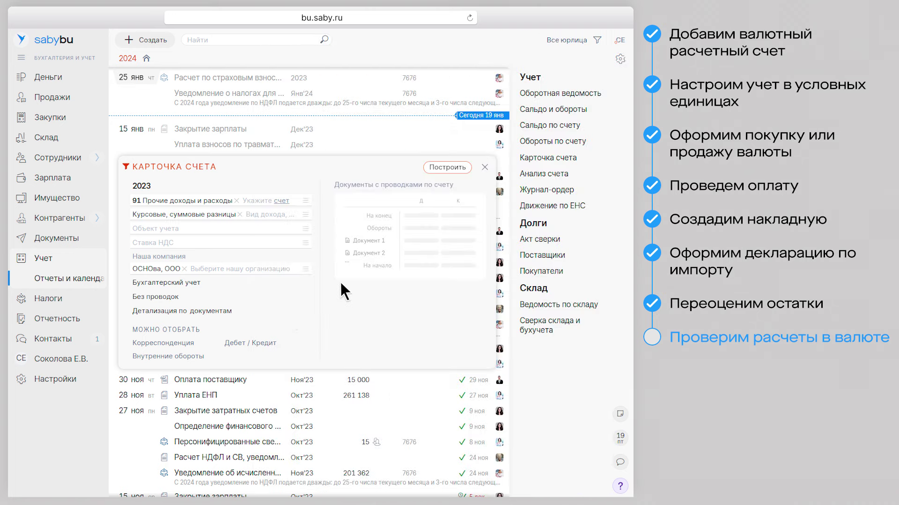
left_click(446, 168)
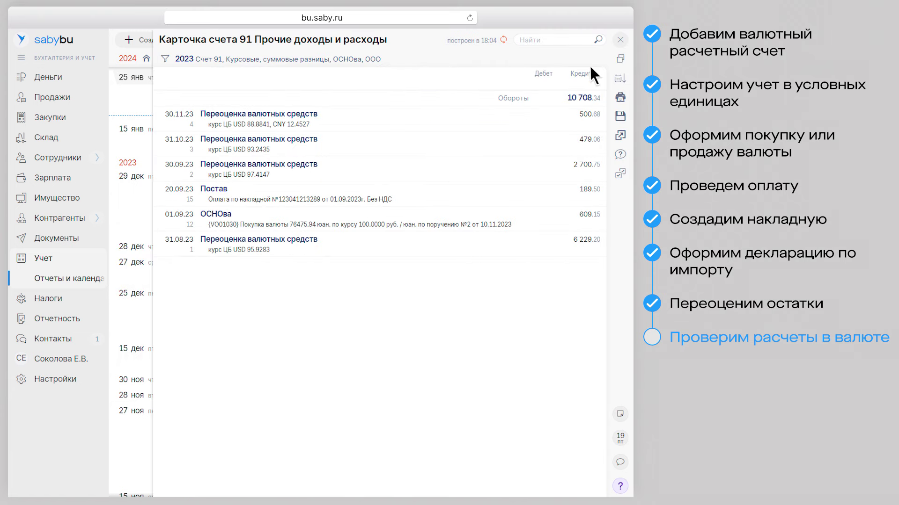
left_click(621, 40)
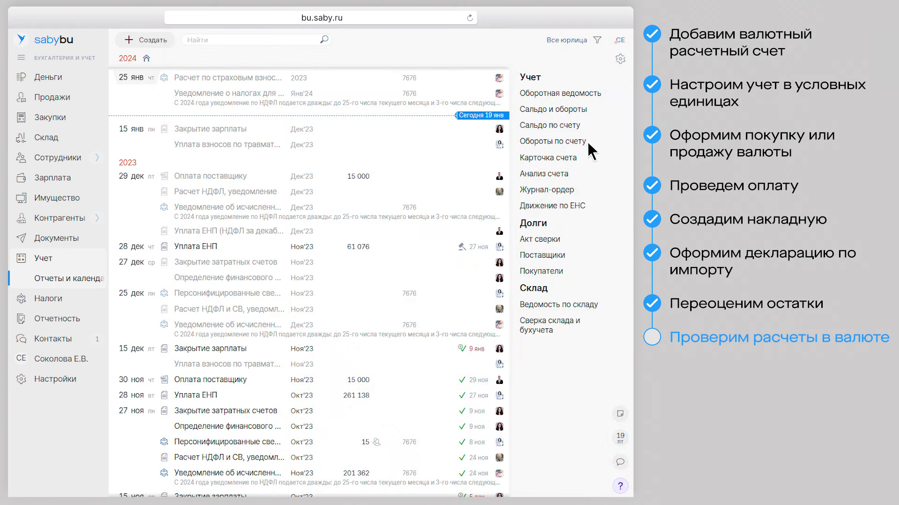
left_click(536, 237)
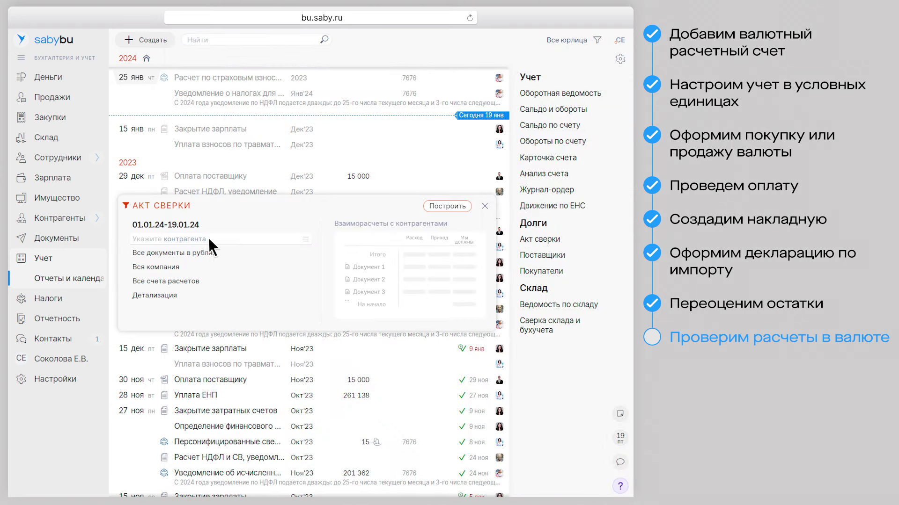
left_click(184, 241)
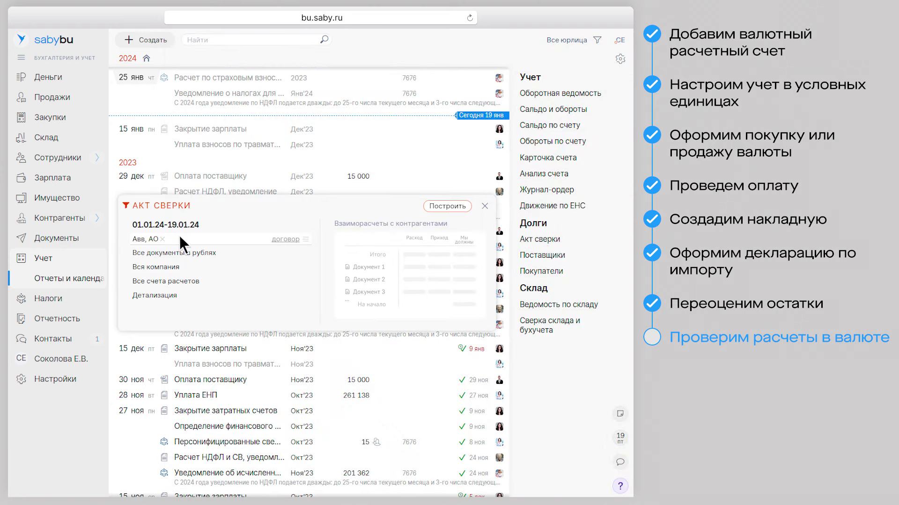
left_click(205, 253)
left_click(199, 270)
left_click(449, 206)
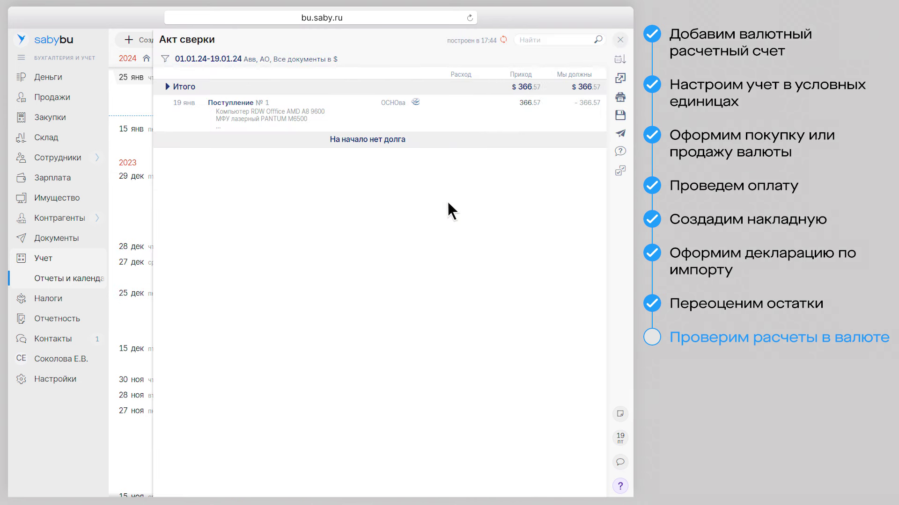
left_click(619, 40)
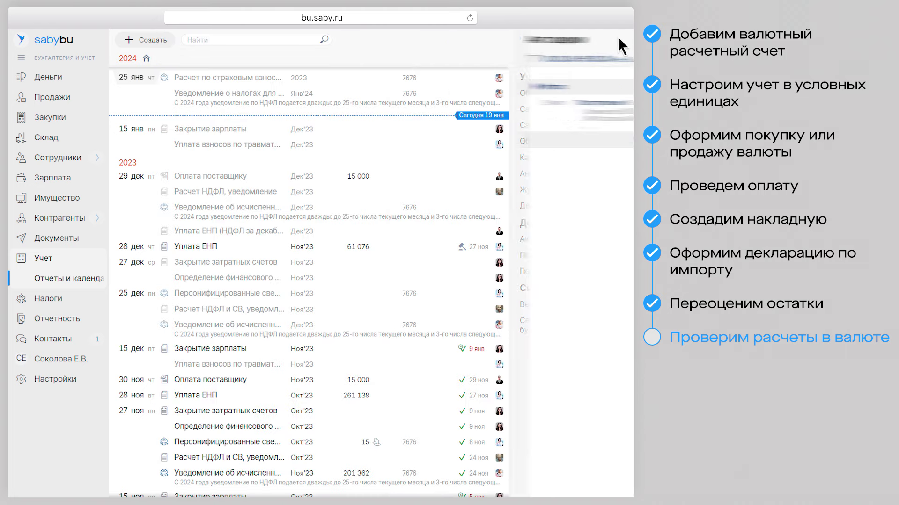
left_click(544, 91)
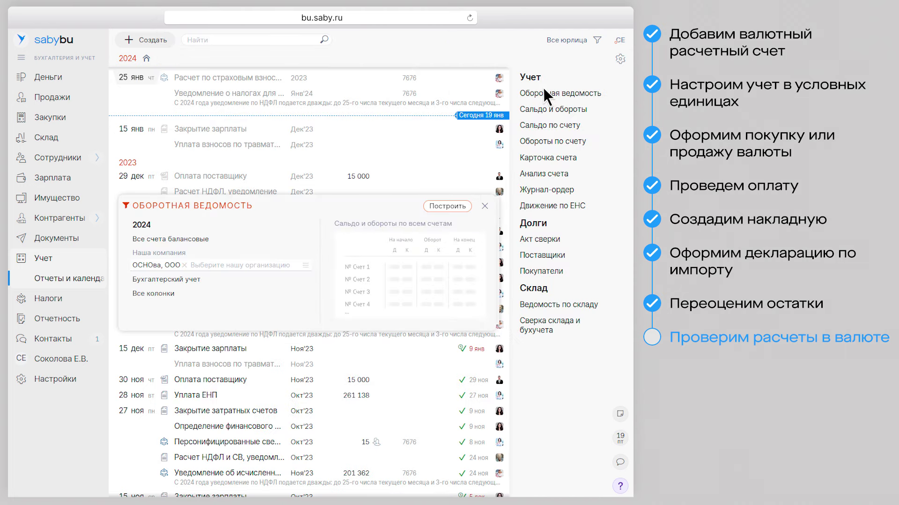
left_click(155, 279)
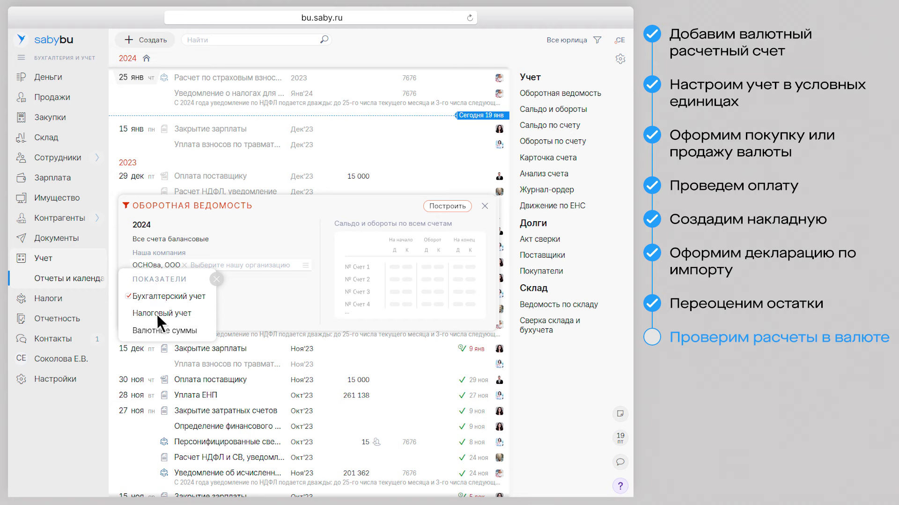
left_click(156, 330)
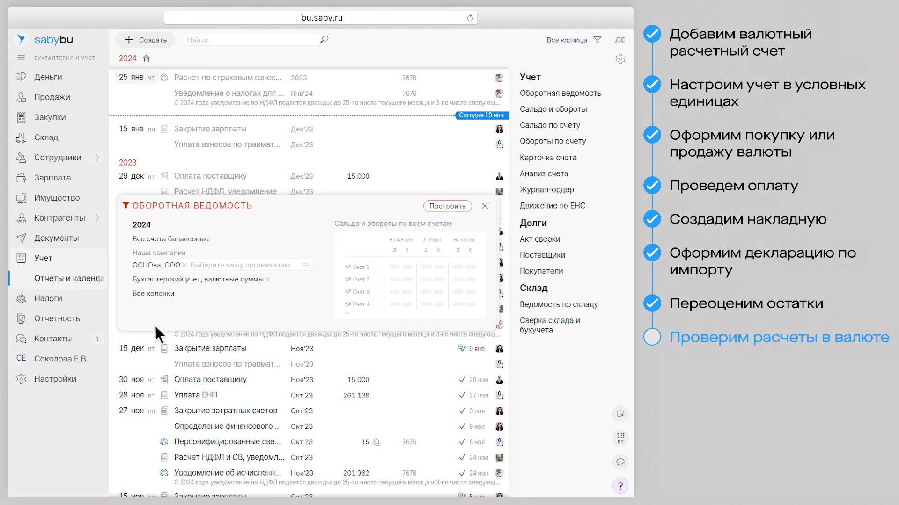
left_click(447, 206)
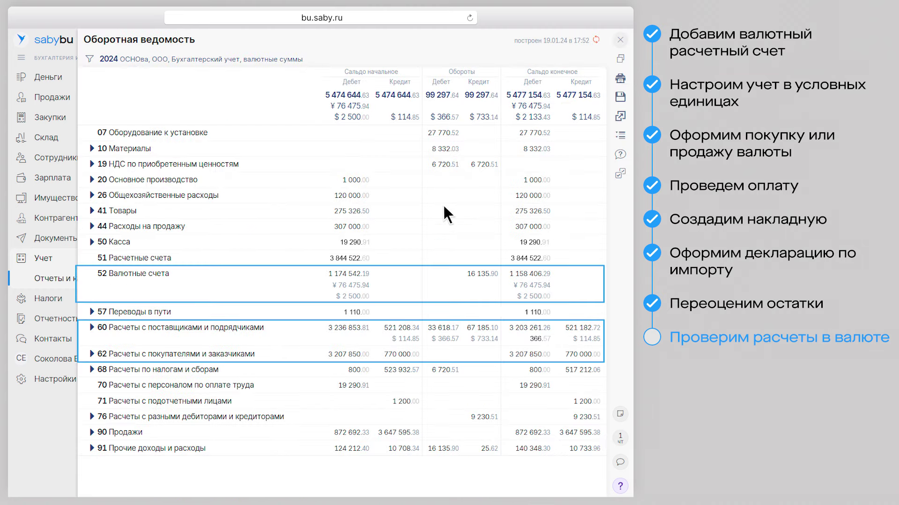
left_click(620, 40)
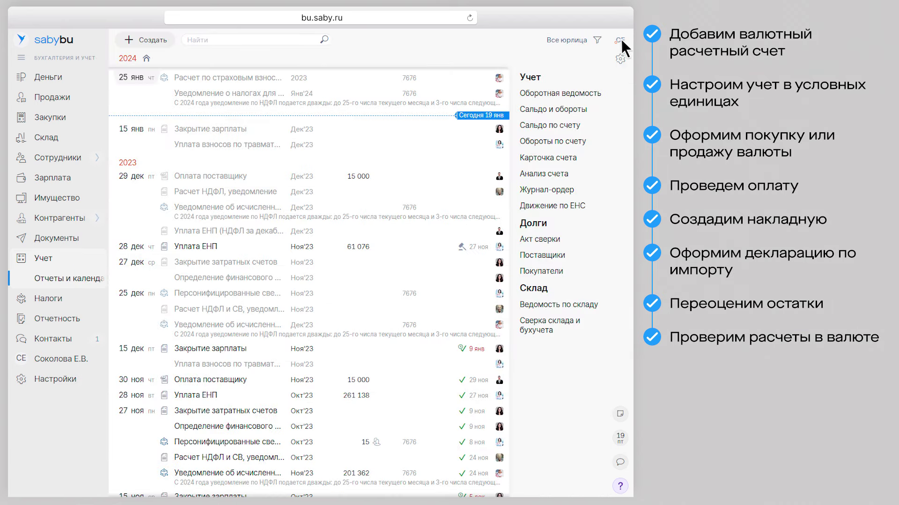